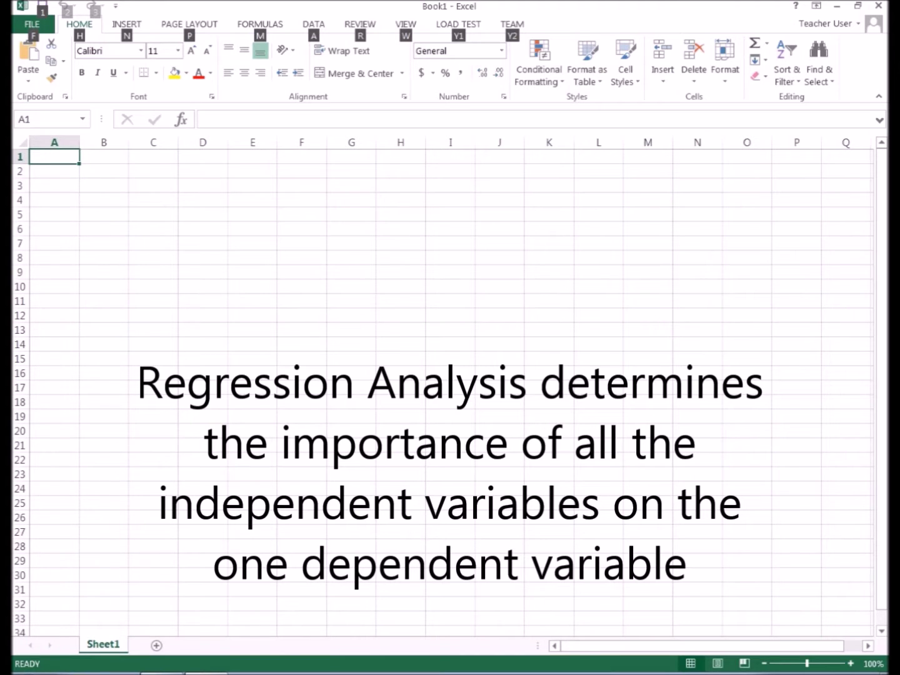
Switch the ribbon to the DATA tab using the Alt, A shortcut
{"action": "key", "text": "a"}
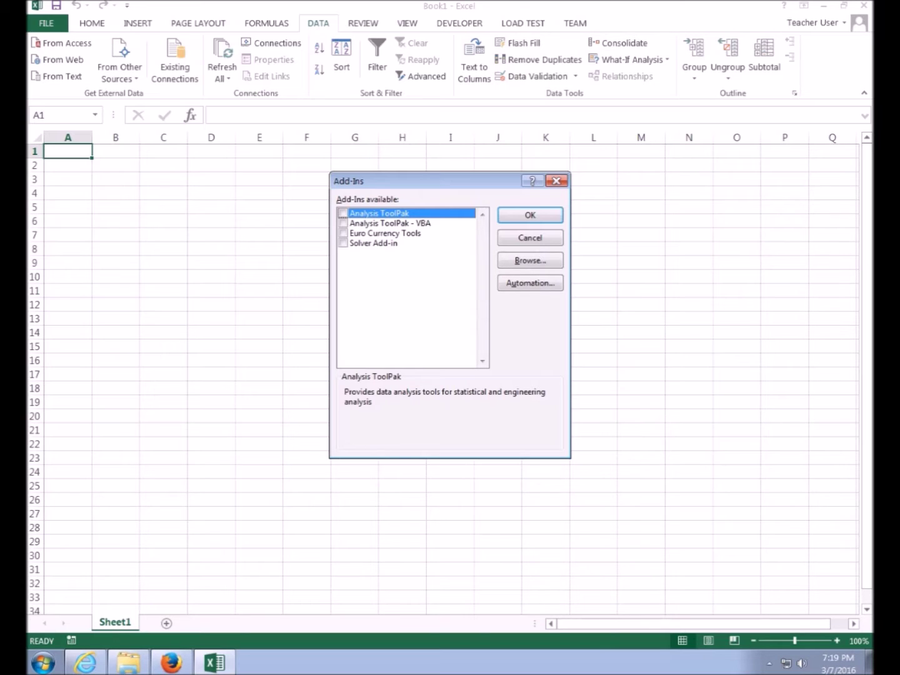
Tick Analysis ToolPak in the Add-Ins dialog to enable it
{"action": "key", "text": "space"}
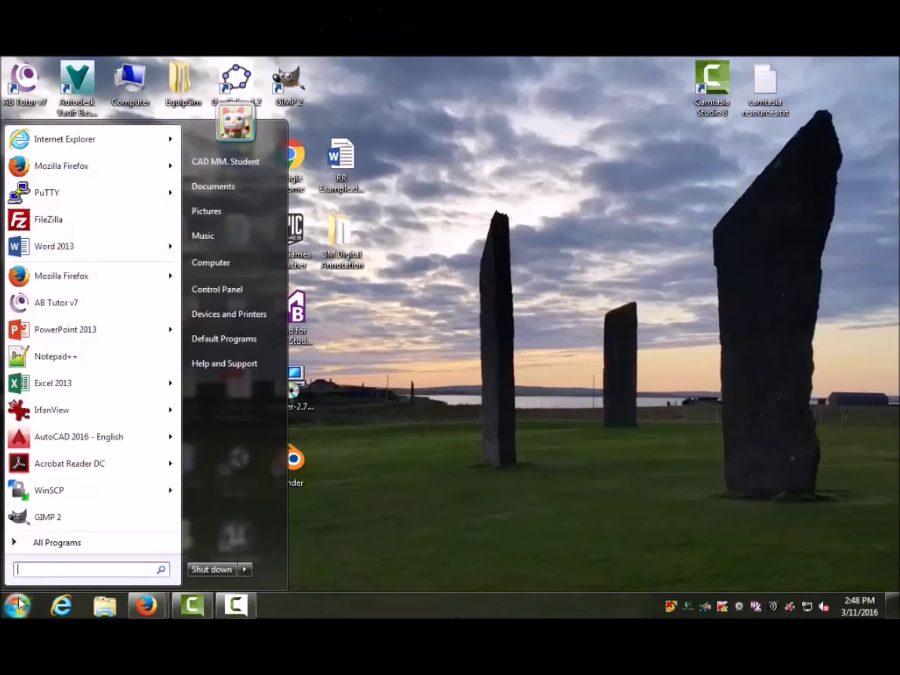
Launch Excel 2013 and open RealEstateAssessment.xlsx from the Recent list
{"action": "left_click", "coordinate": [29, 383]}
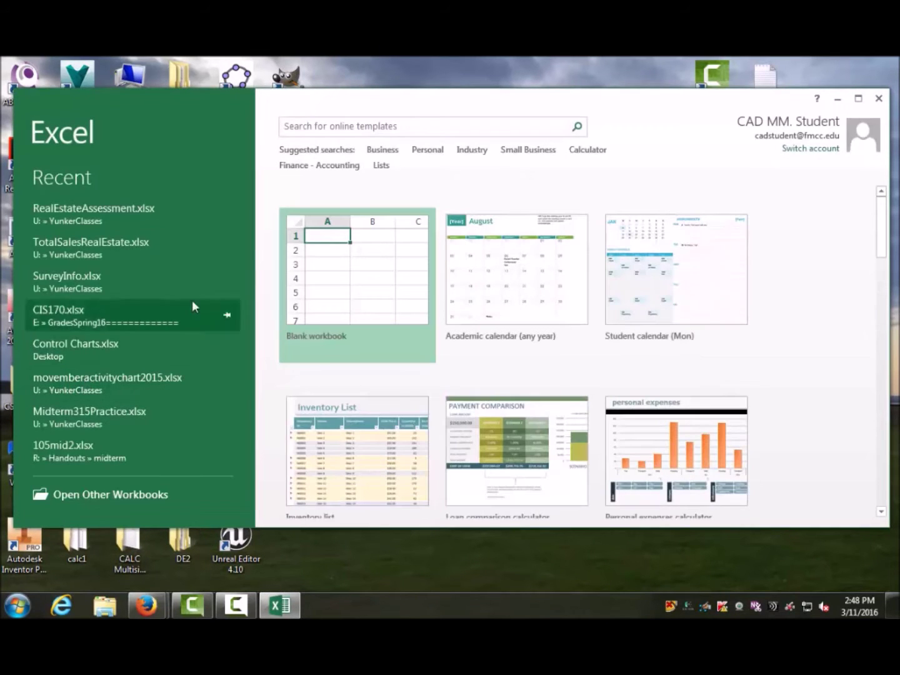
{"action": "left_click", "coordinate": [93, 212]}
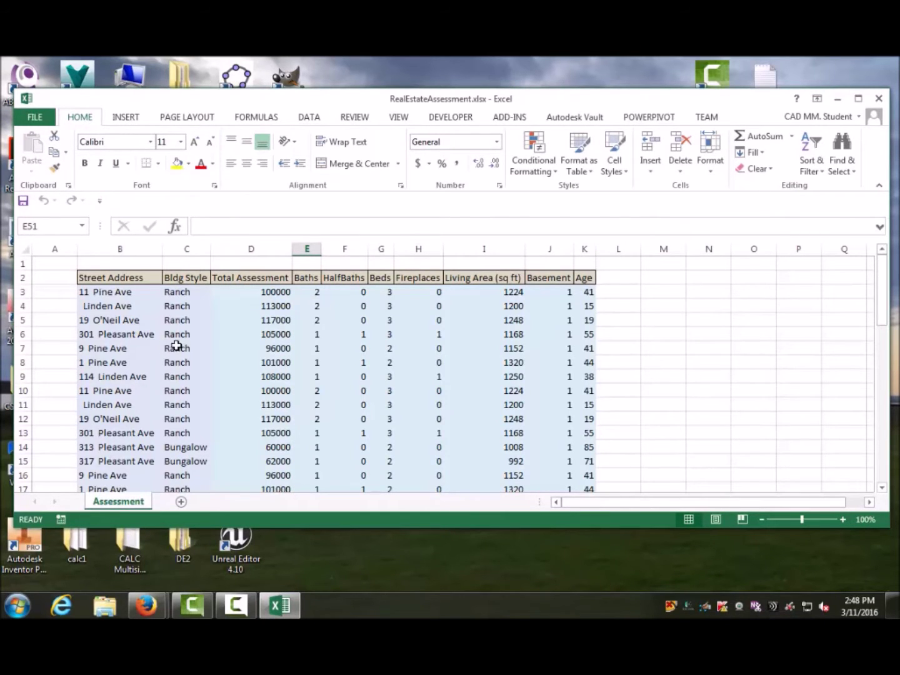
{"action": "scroll", "coordinate": [168, 348], "scroll_direction": "down", "scroll_amount": 4}
{"action": "scroll", "coordinate": [171, 349], "scroll_direction": "down", "scroll_amount": 1}
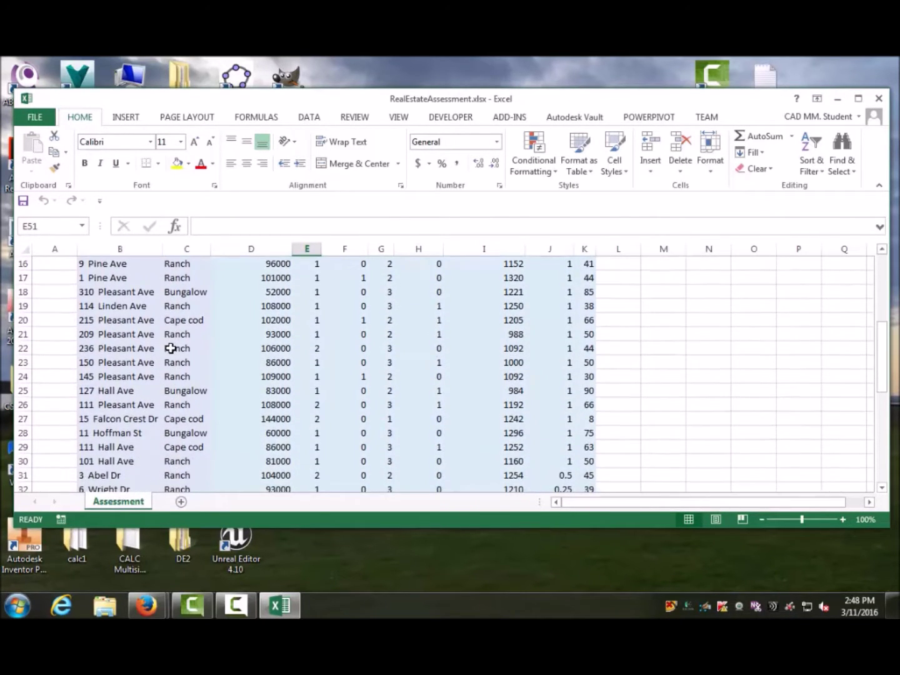
{"action": "scroll", "coordinate": [171, 348], "scroll_direction": "up", "scroll_amount": 5}
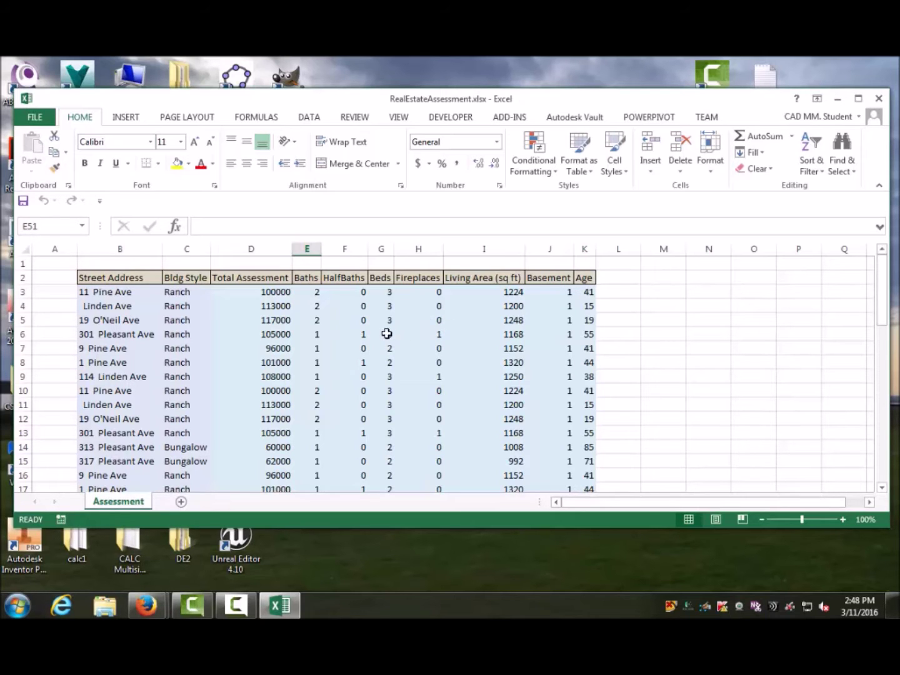
{"action": "scroll", "coordinate": [360, 339], "scroll_direction": "down", "scroll_amount": 11}
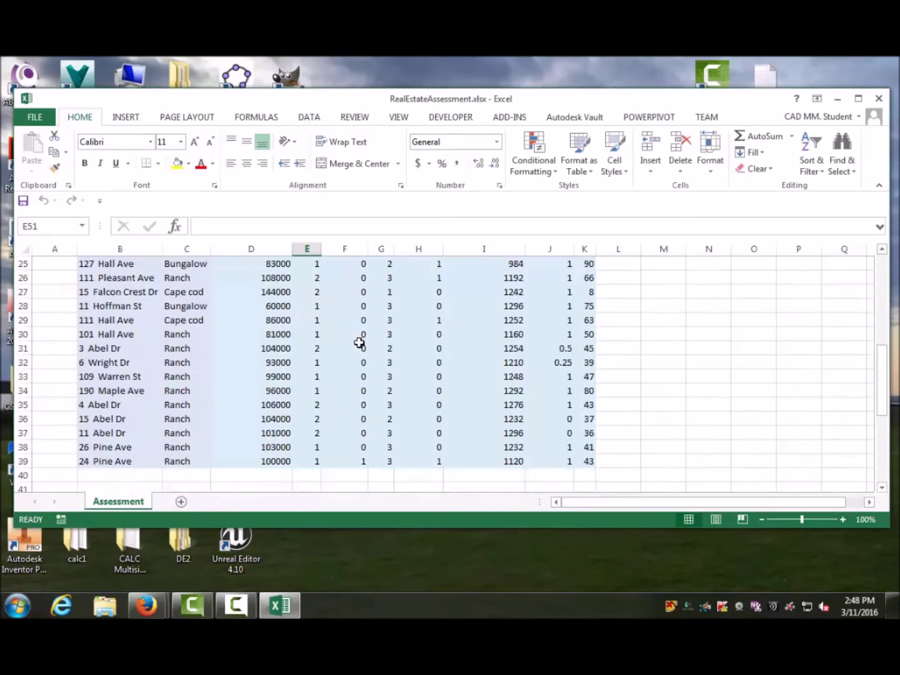
{"action": "scroll", "coordinate": [359, 343], "scroll_direction": "down", "scroll_amount": 1}
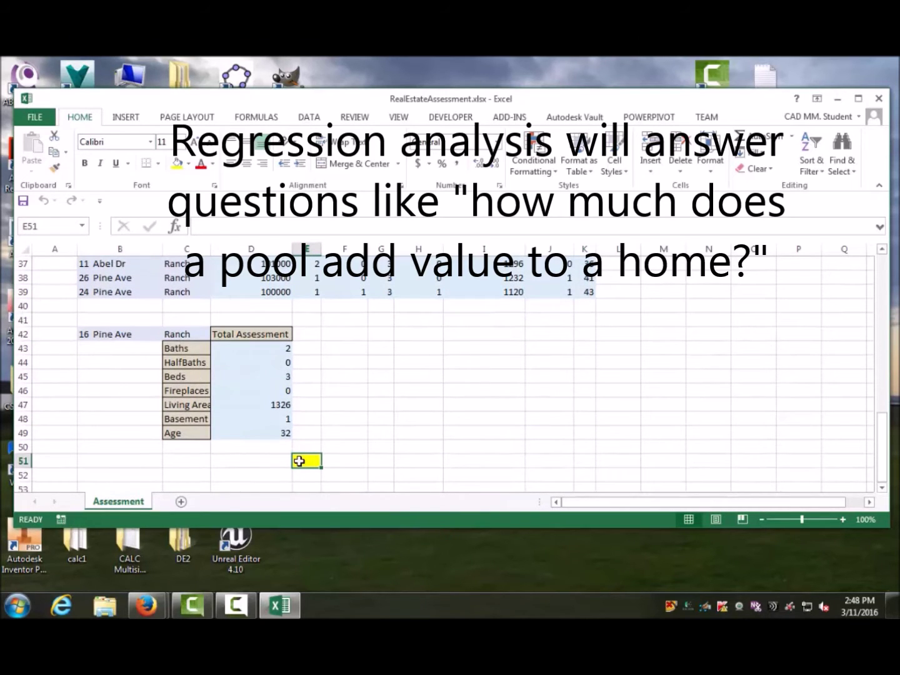
{"action": "scroll", "coordinate": [321, 435], "scroll_direction": "up", "scroll_amount": 8}
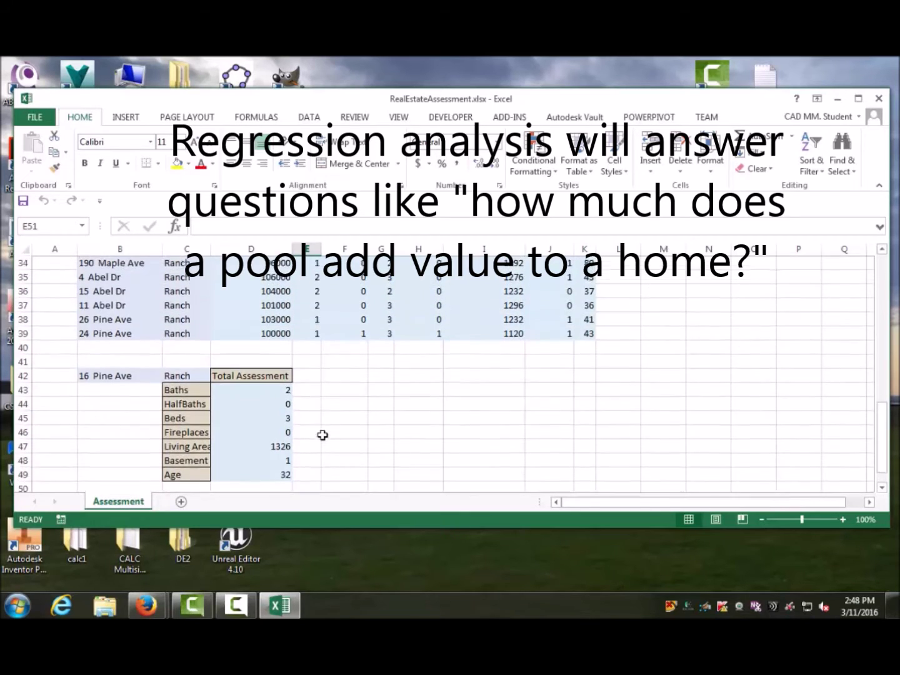
{"action": "scroll", "coordinate": [321, 432], "scroll_direction": "up", "scroll_amount": 4}
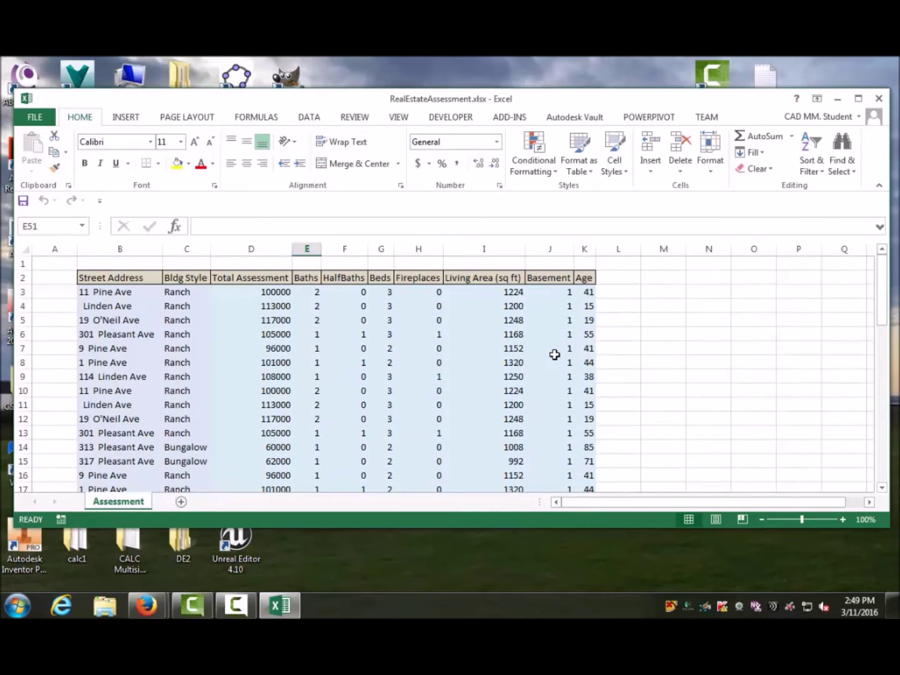
{"action": "scroll", "coordinate": [555, 355], "scroll_direction": "down", "scroll_amount": 8}
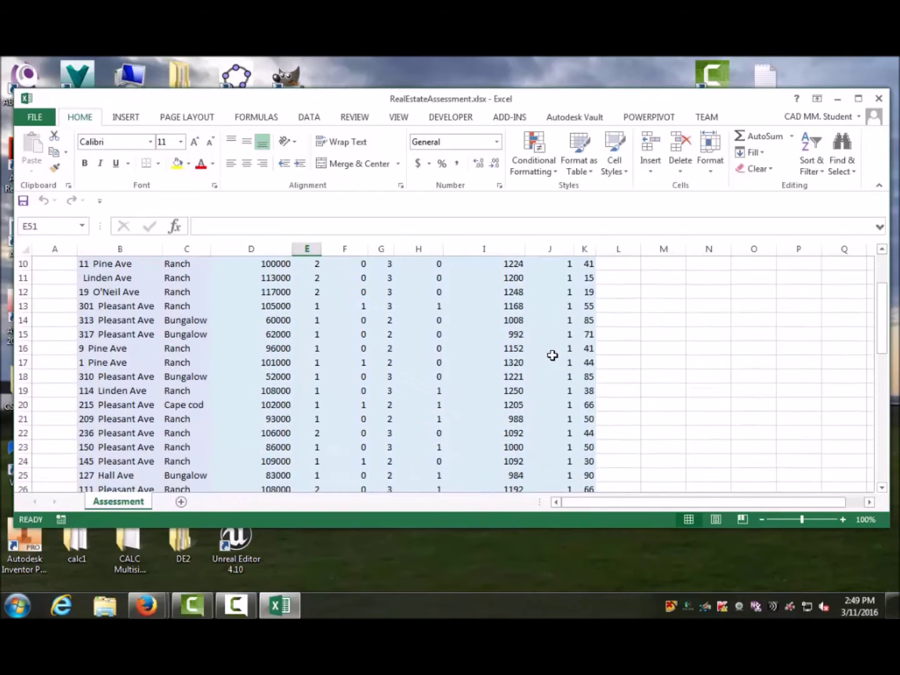
{"action": "left_click", "coordinate": [554, 349]}
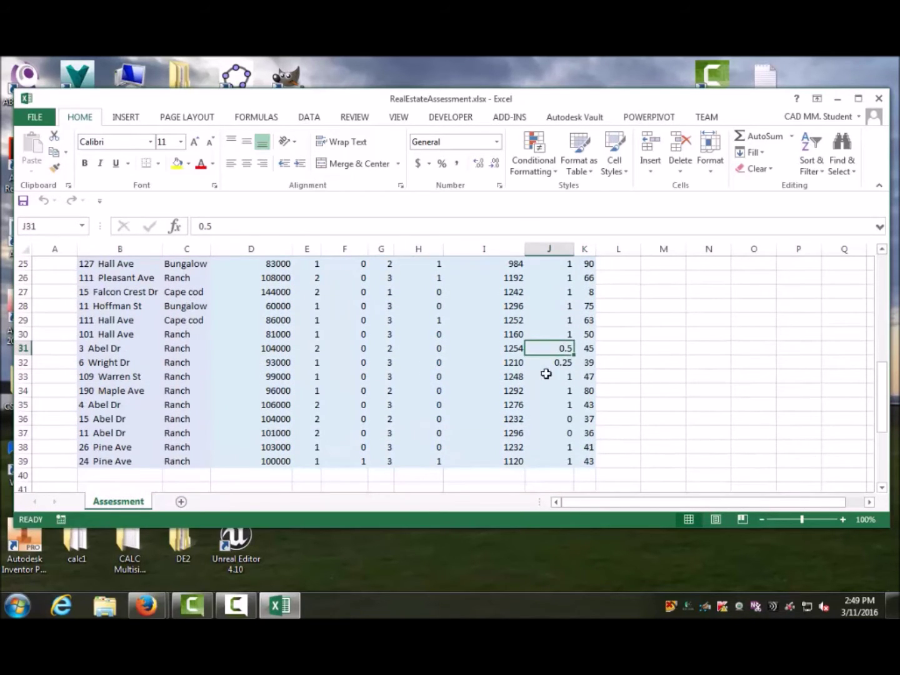
{"action": "left_click", "coordinate": [549, 364]}
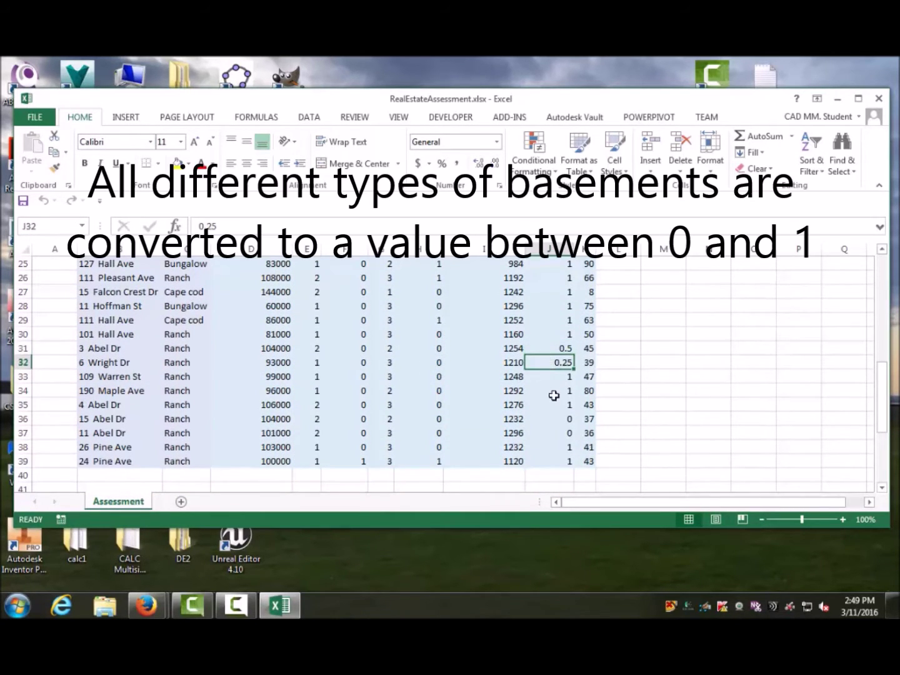
{"action": "left_click", "coordinate": [551, 421]}
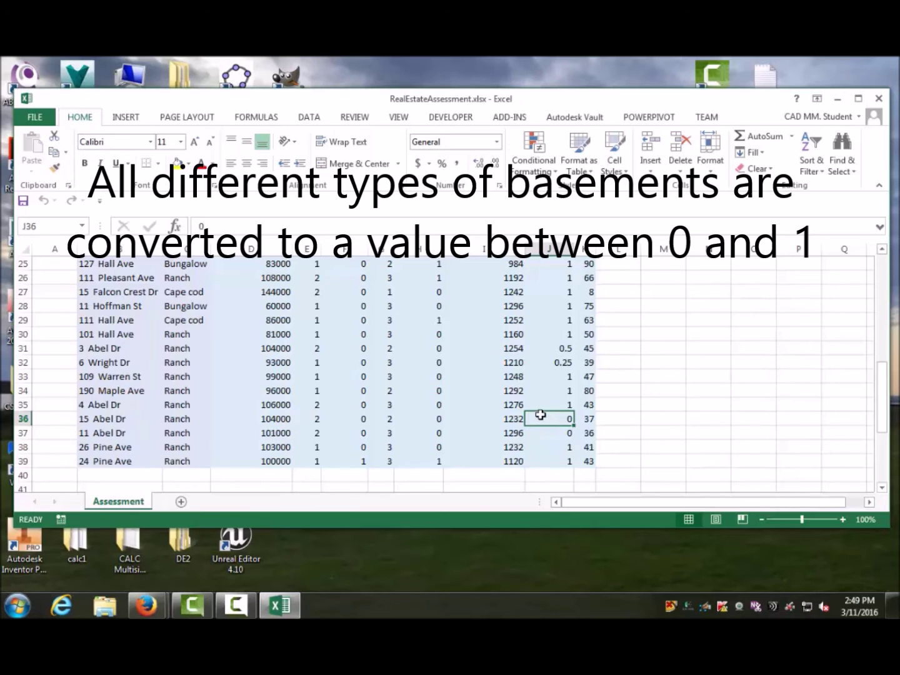
{"action": "scroll", "coordinate": [543, 418], "scroll_direction": "up", "scroll_amount": 8}
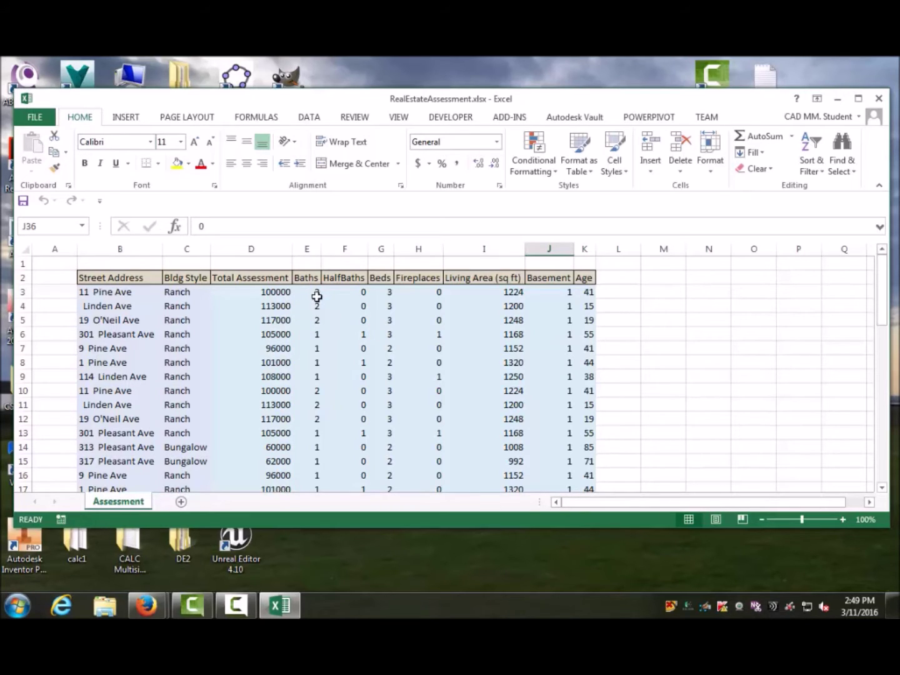
Choose Regression from Data Analysis on the DATA tab
{"action": "left_click", "coordinate": [348, 353]}
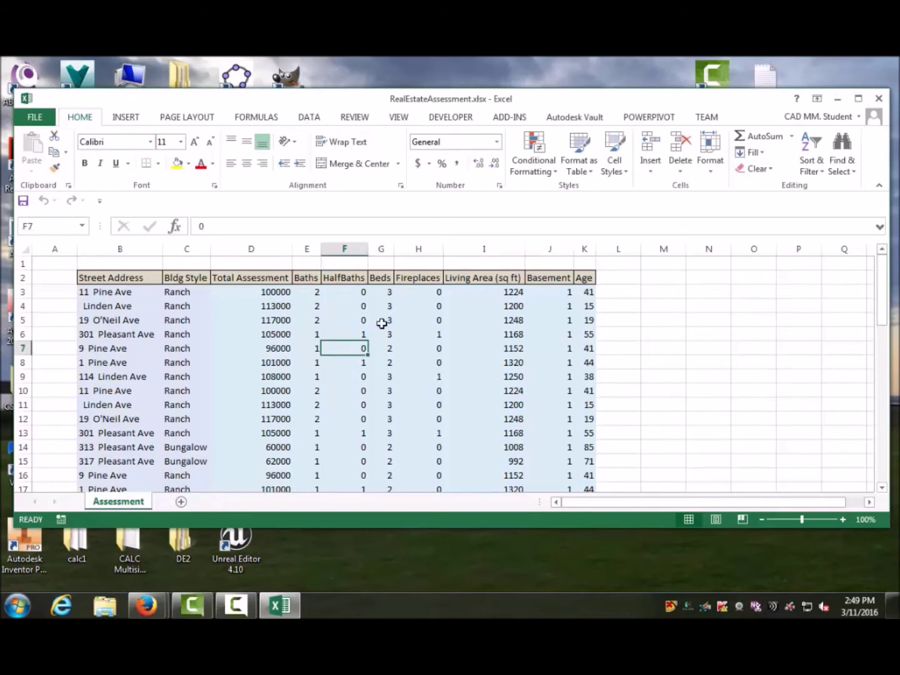
{"action": "left_click", "coordinate": [312, 117]}
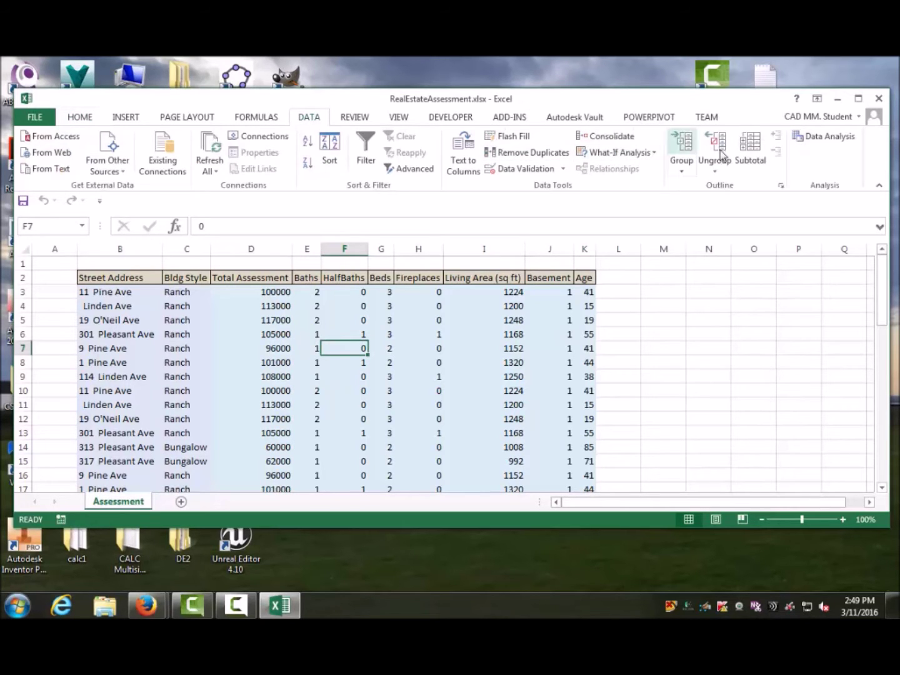
{"action": "left_click", "coordinate": [824, 137]}
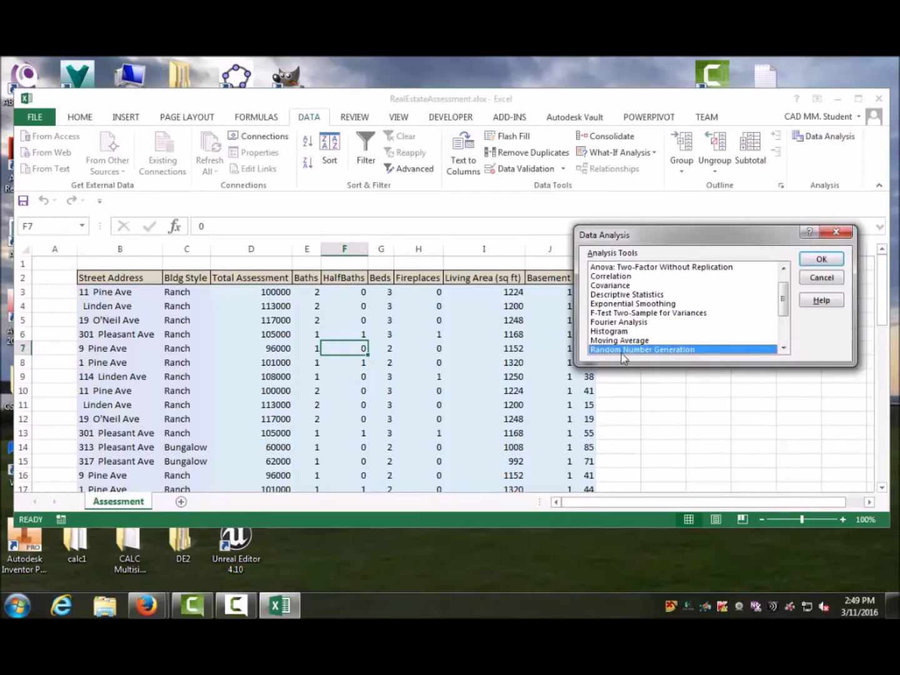
{"action": "scroll", "coordinate": [784, 307], "scroll_direction": "down", "scroll_amount": 3}
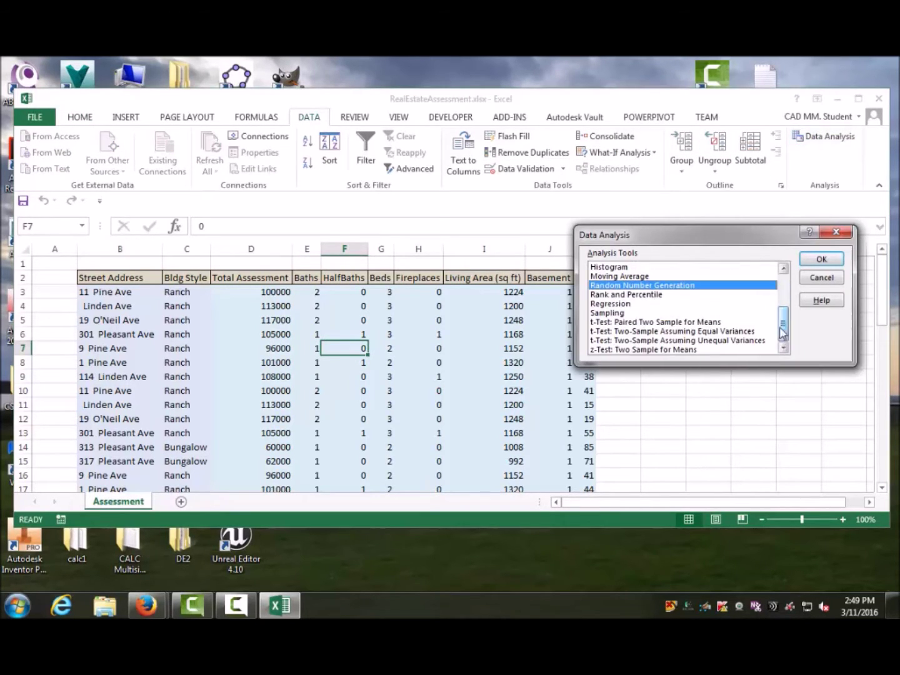
{"action": "left_click", "coordinate": [642, 303]}
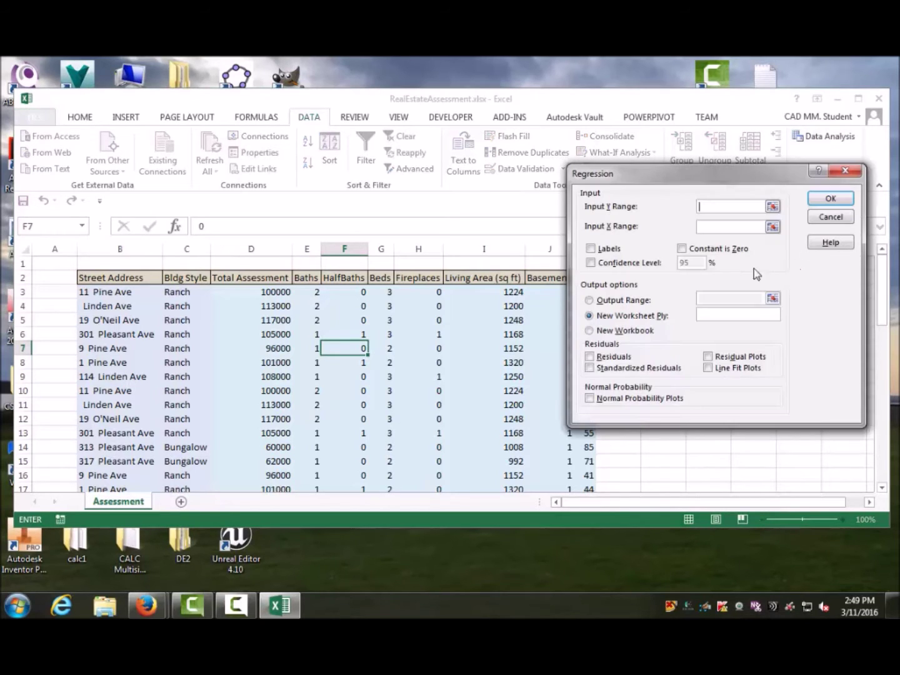
Set Input Y Range $D$2:$D$39 and Input X Range $E$2:$K$39, with Labels checked
{"action": "left_click", "coordinate": [773, 207]}
{"action": "left_click_drag", "start_coordinate": [245, 277], "coordinate": [248, 463]}
{"action": "left_click", "coordinate": [853, 193]}
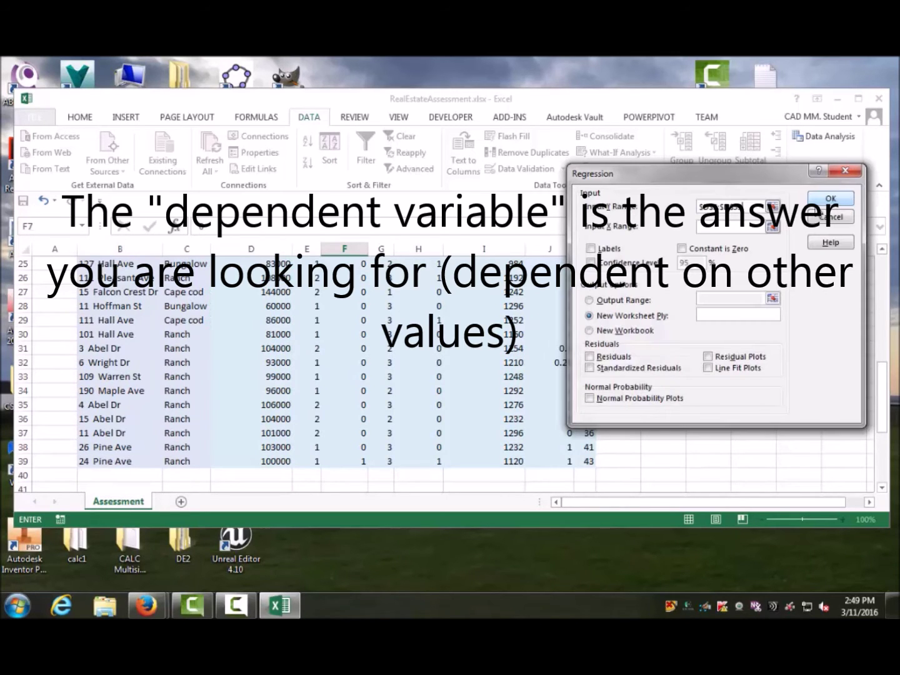
{"action": "left_click", "coordinate": [775, 230]}
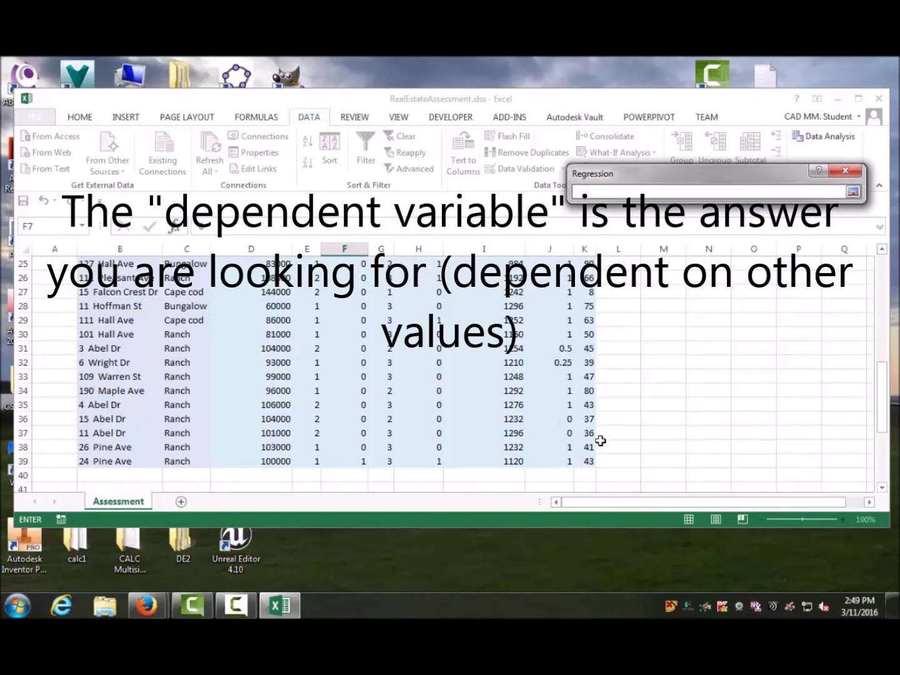
{"action": "left_click_drag", "start_coordinate": [583, 461], "coordinate": [309, 279]}
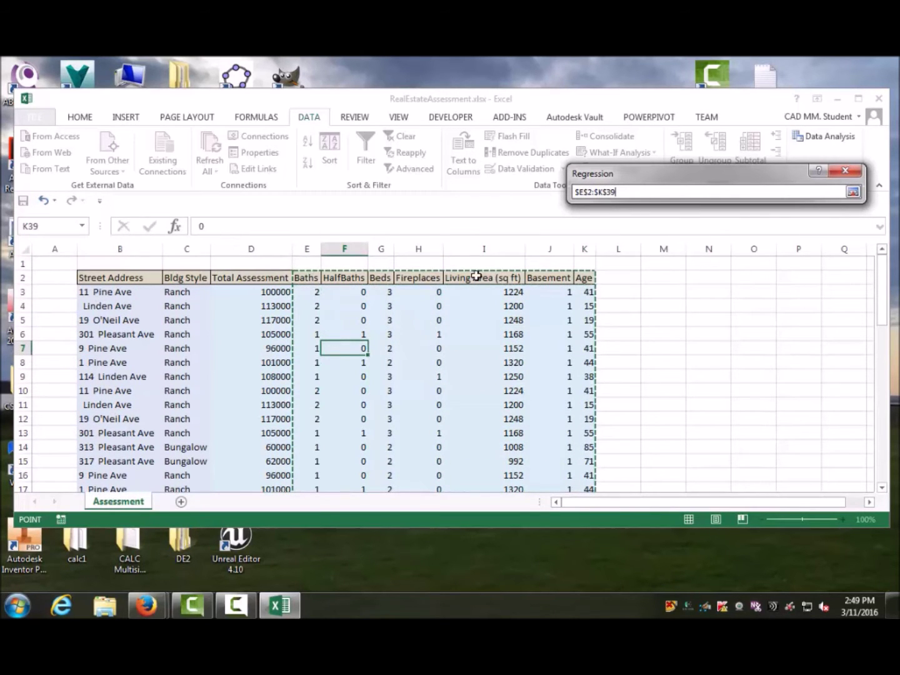
{"action": "left_click", "coordinate": [853, 194]}
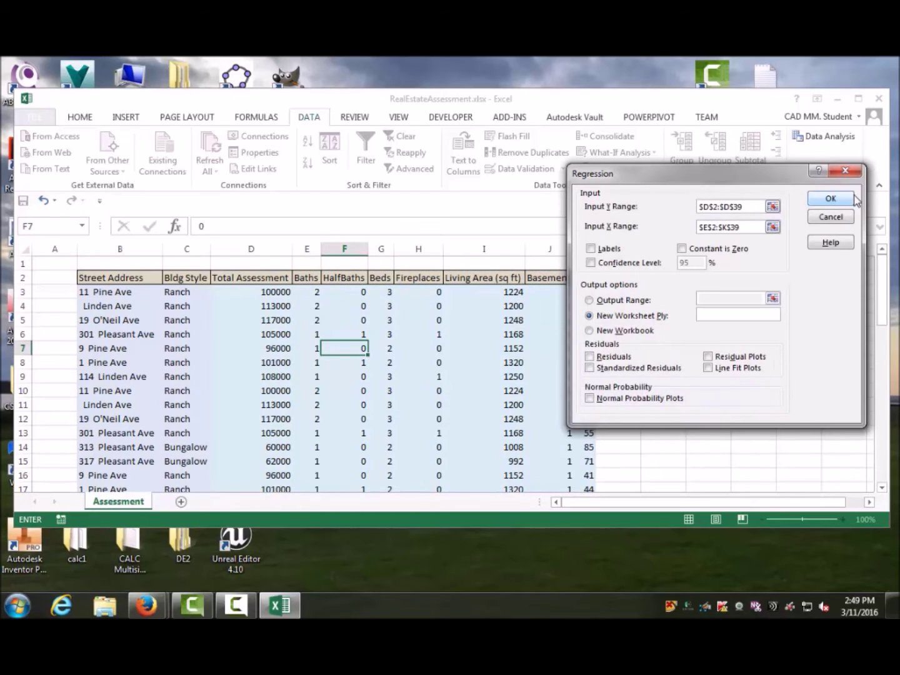
{"action": "left_click", "coordinate": [590, 250]}
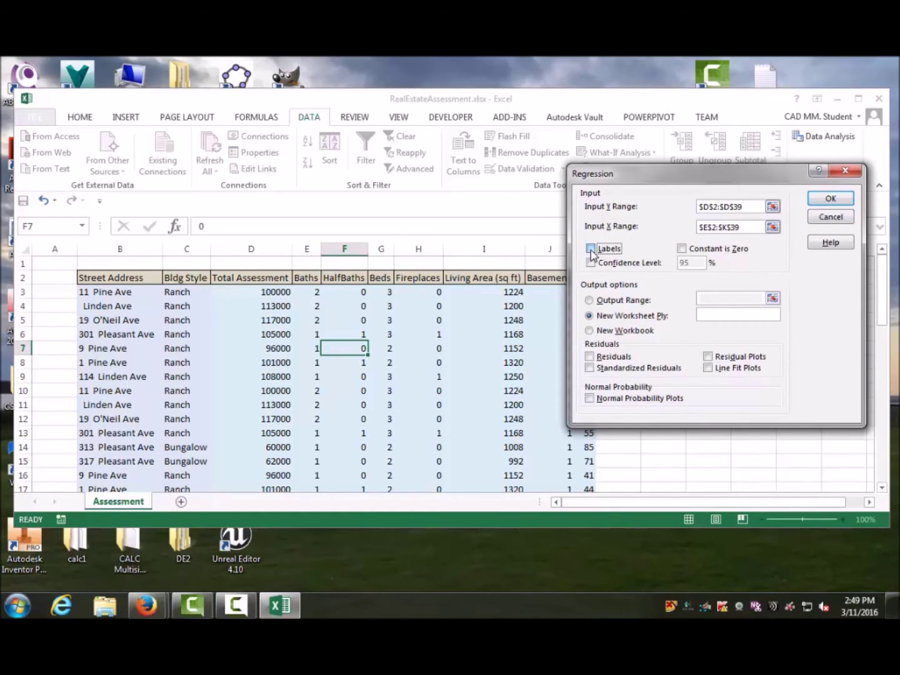
{"action": "left_click", "coordinate": [683, 249]}
Output the regression to a new worksheet and check its R Square of 0.856466
{"action": "left_click", "coordinate": [830, 200]}
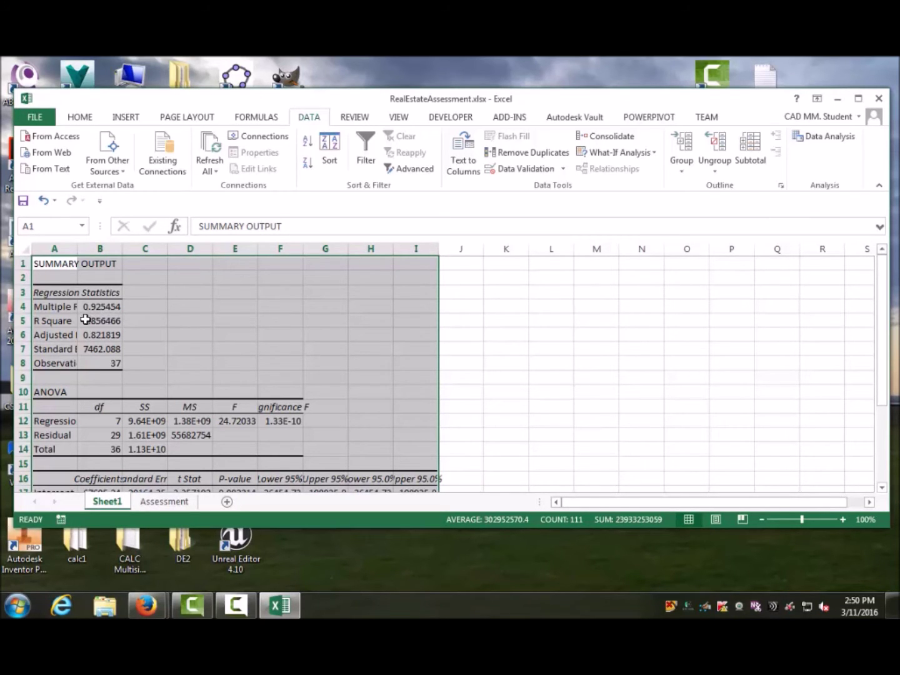
{"action": "left_click_drag", "start_coordinate": [58, 320], "coordinate": [93, 323]}
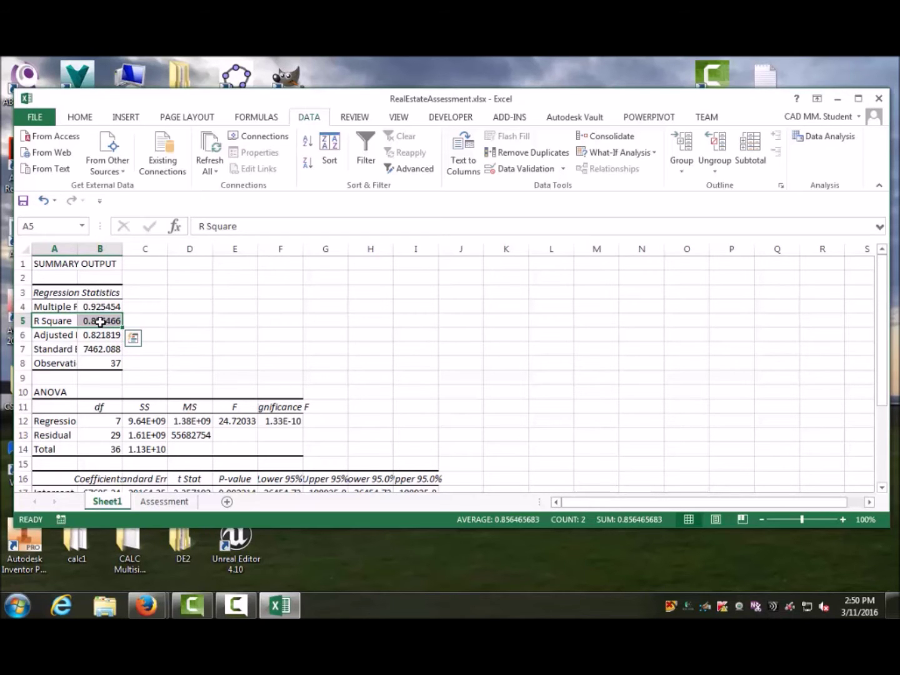
{"action": "scroll", "coordinate": [110, 346], "scroll_direction": "down", "scroll_amount": 3}
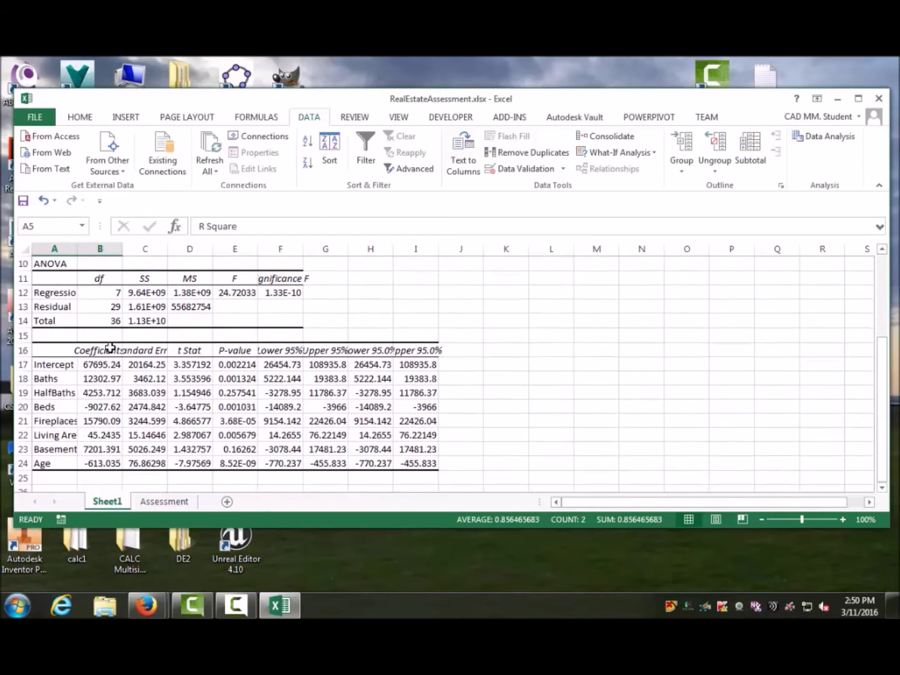
Inspect the Baths, HalfBaths and Intercept coefficients, then go back to the Assessment sheet
{"action": "left_click", "coordinate": [94, 378]}
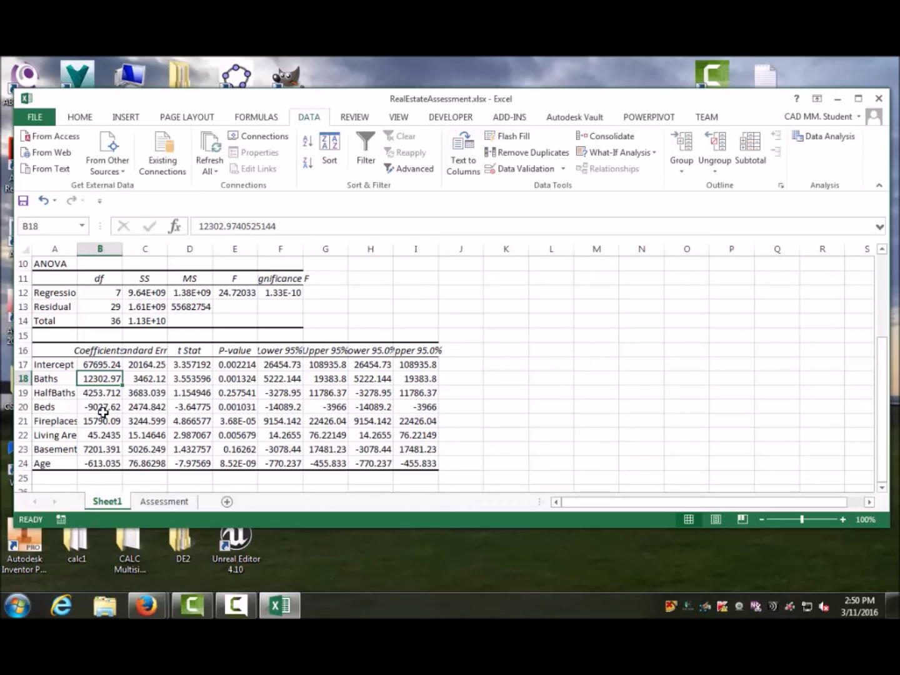
{"action": "left_click", "coordinate": [97, 396]}
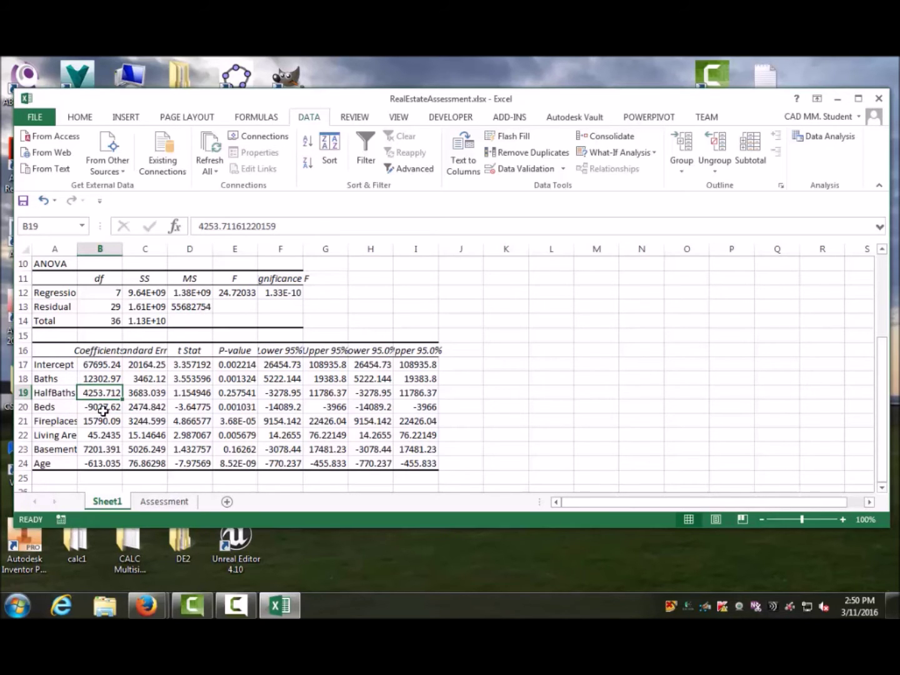
{"action": "left_click", "coordinate": [101, 365]}
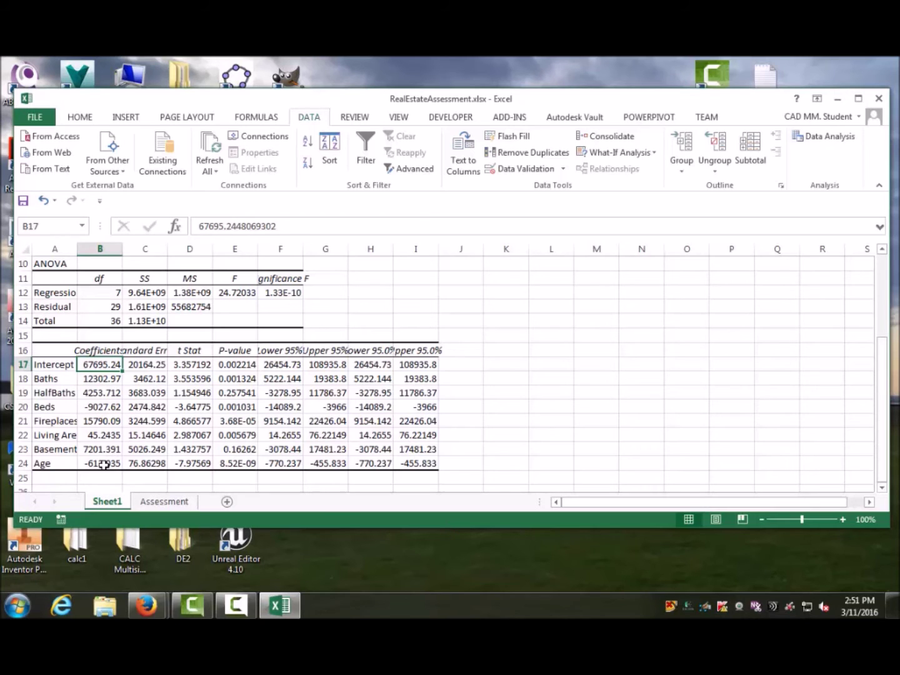
{"action": "left_click", "coordinate": [155, 506]}
{"action": "scroll", "coordinate": [231, 440], "scroll_direction": "down", "scroll_amount": 13}
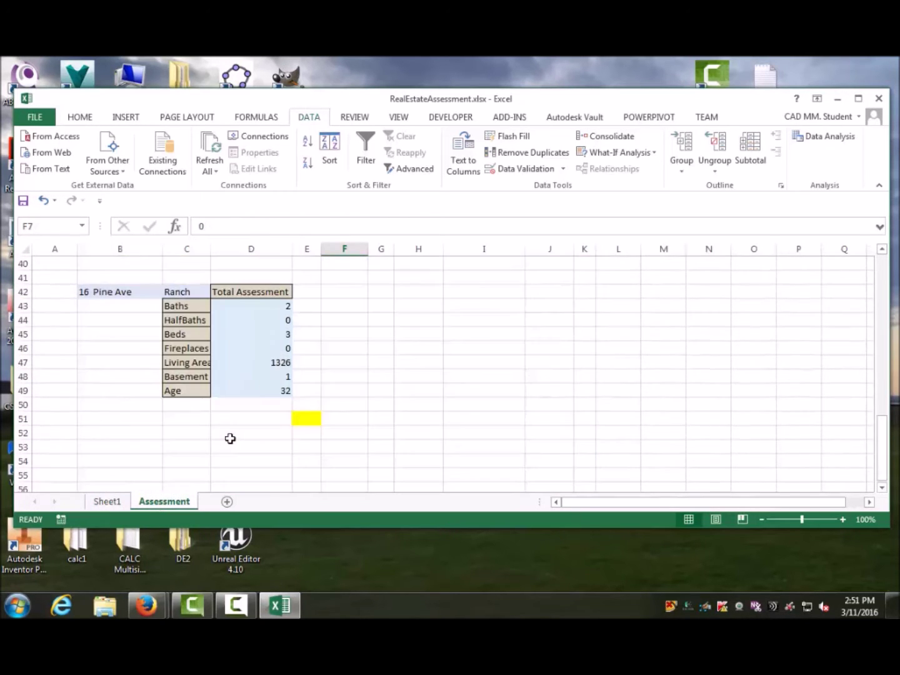
Enter =Sheet1!B17 in E42 for the intercept and copy it into E43
{"action": "scroll", "coordinate": [229, 438], "scroll_direction": "down", "scroll_amount": 2}
{"action": "scroll", "coordinate": [227, 436], "scroll_direction": "up", "scroll_amount": 4}
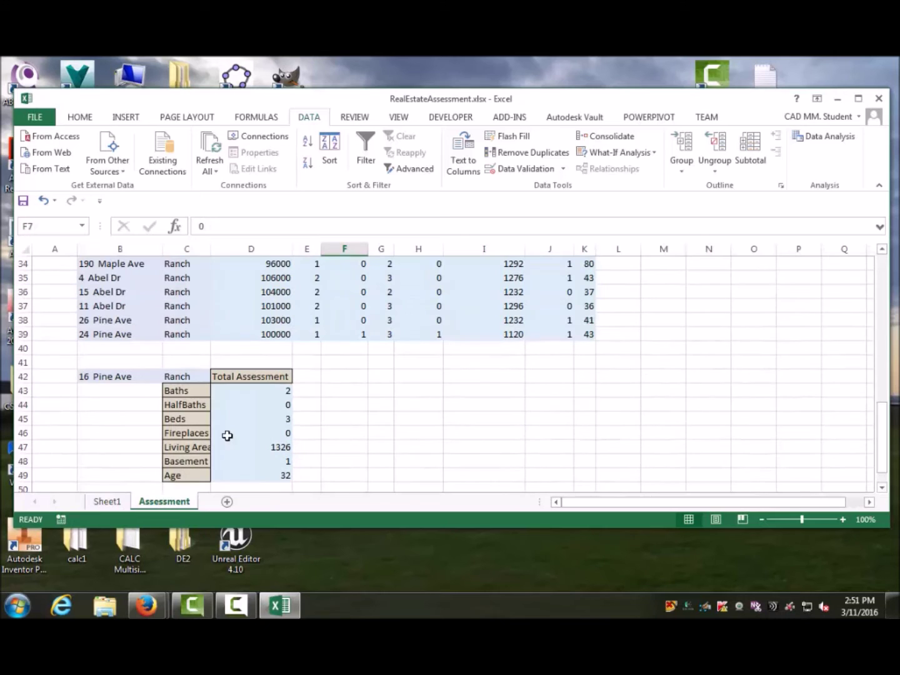
{"action": "left_click", "coordinate": [304, 379]}
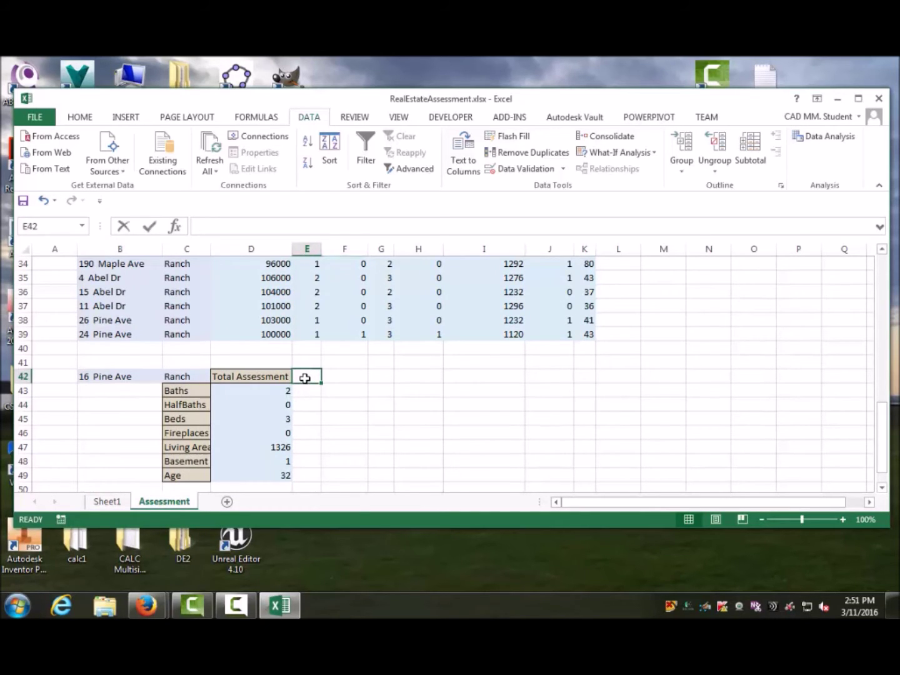
{"action": "type", "text": "="}
{"action": "left_click", "coordinate": [107, 501]}
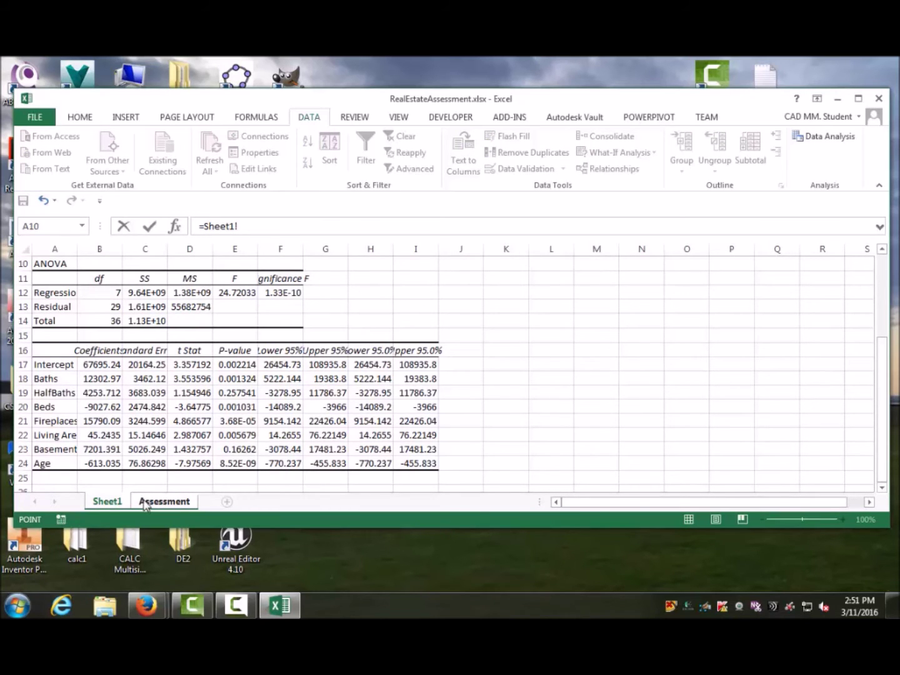
{"action": "left_click", "coordinate": [93, 365]}
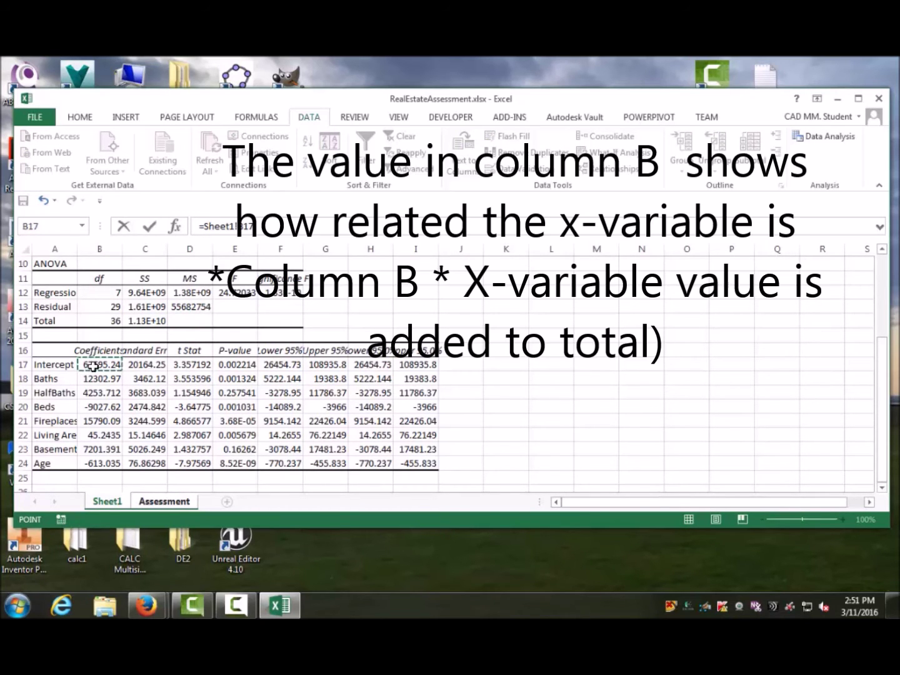
{"action": "key", "text": "Return"}
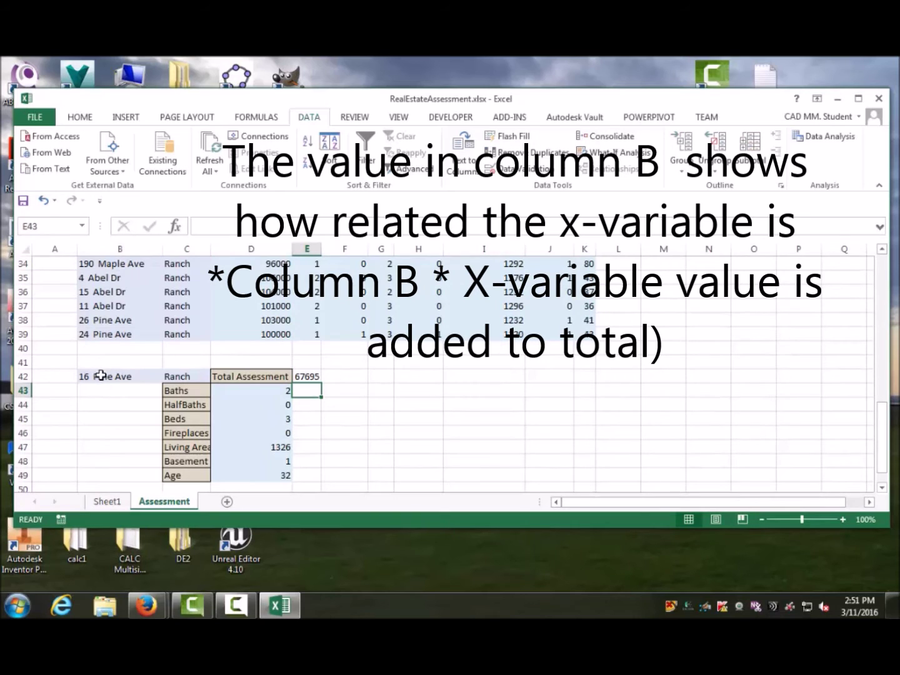
{"action": "key", "text": "Up"}
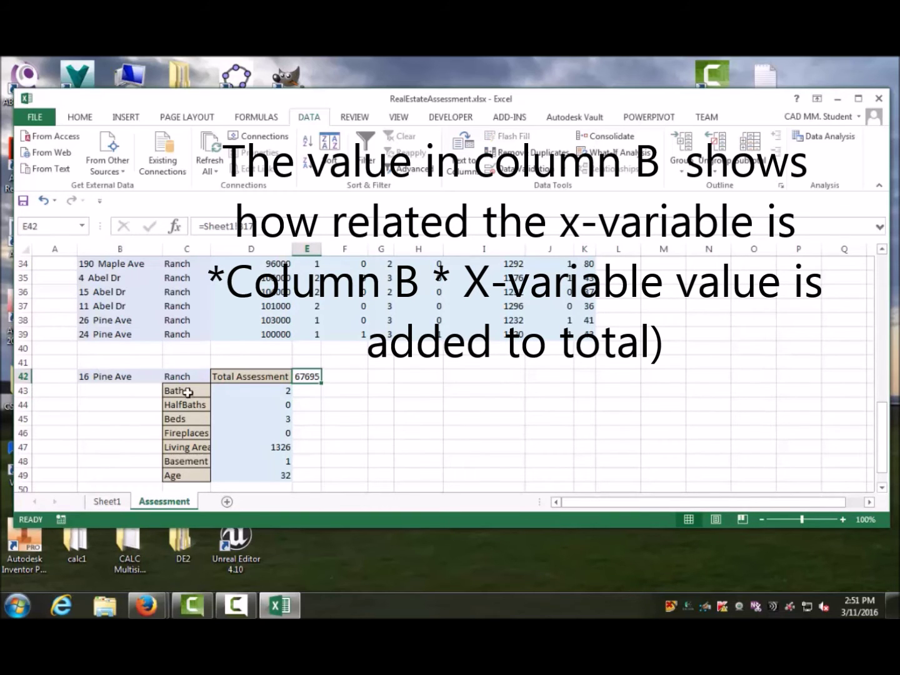
{"action": "left_click_drag", "start_coordinate": [321, 383], "coordinate": [325, 398]}
Change E43 to =Sheet1!B18*D43 for the Baths contribution
{"action": "left_click", "coordinate": [316, 394]}
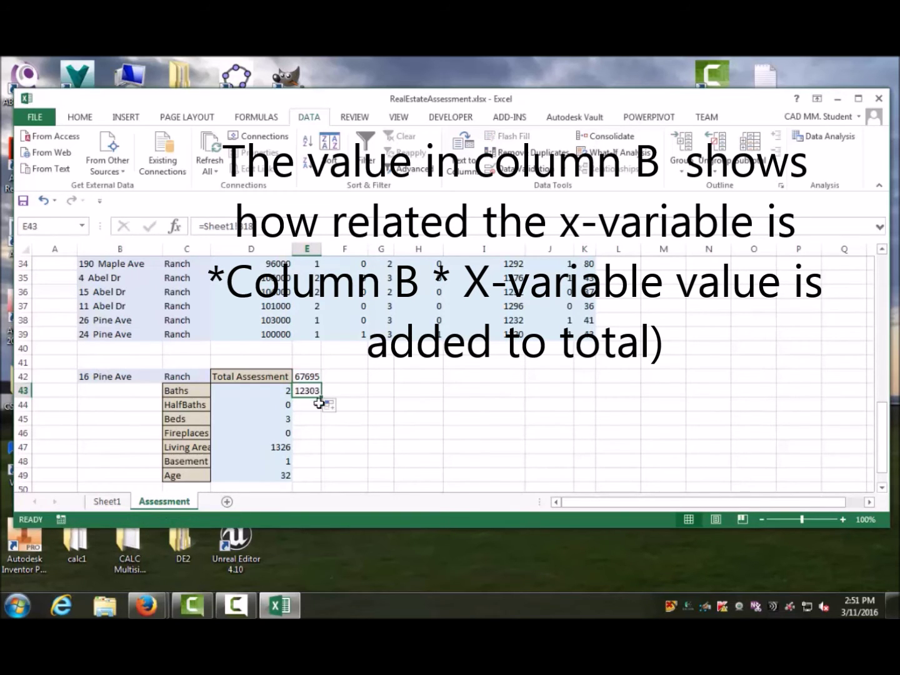
{"action": "left_click", "coordinate": [288, 229]}
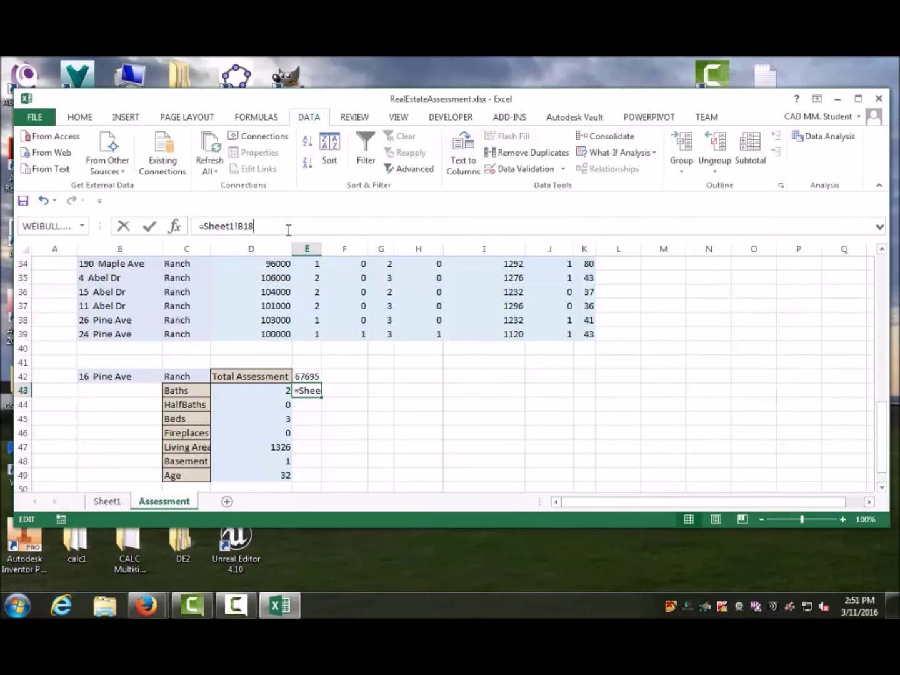
{"action": "type", "text": "*"}
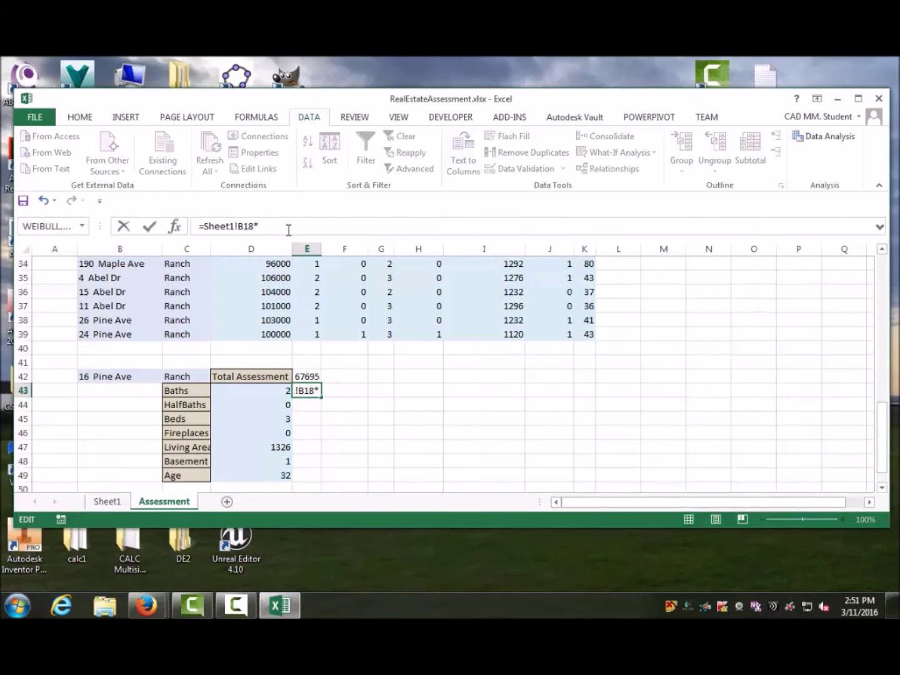
{"action": "left_click", "coordinate": [263, 391]}
{"action": "key", "text": "ctrl+Return"}
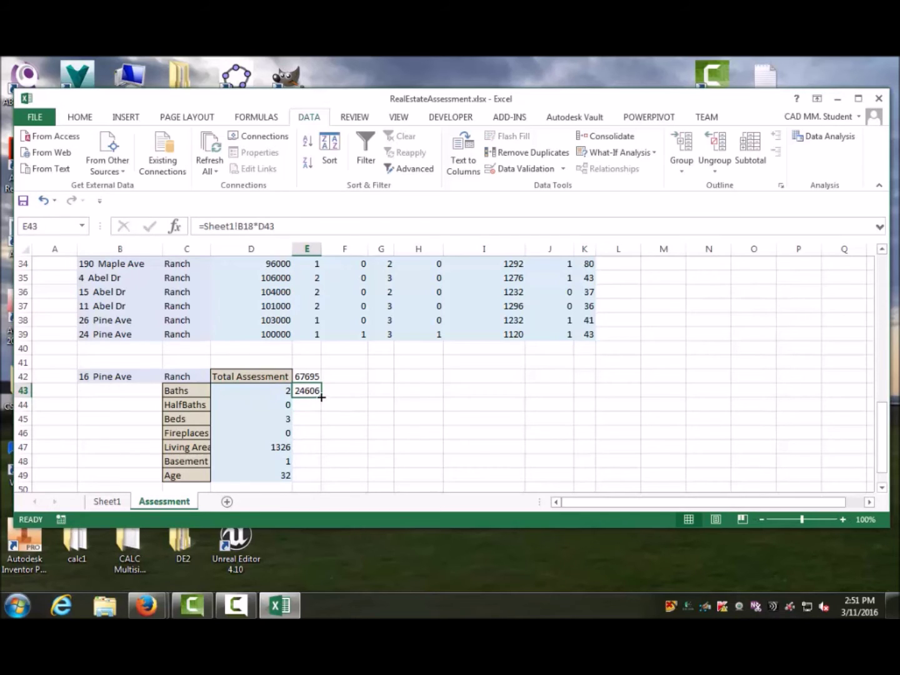
Fill the E43 formula down to E49 and autofit column E
{"action": "left_click_drag", "start_coordinate": [321, 398], "coordinate": [317, 479]}
{"action": "scroll", "coordinate": [369, 443], "scroll_direction": "down", "scroll_amount": 2}
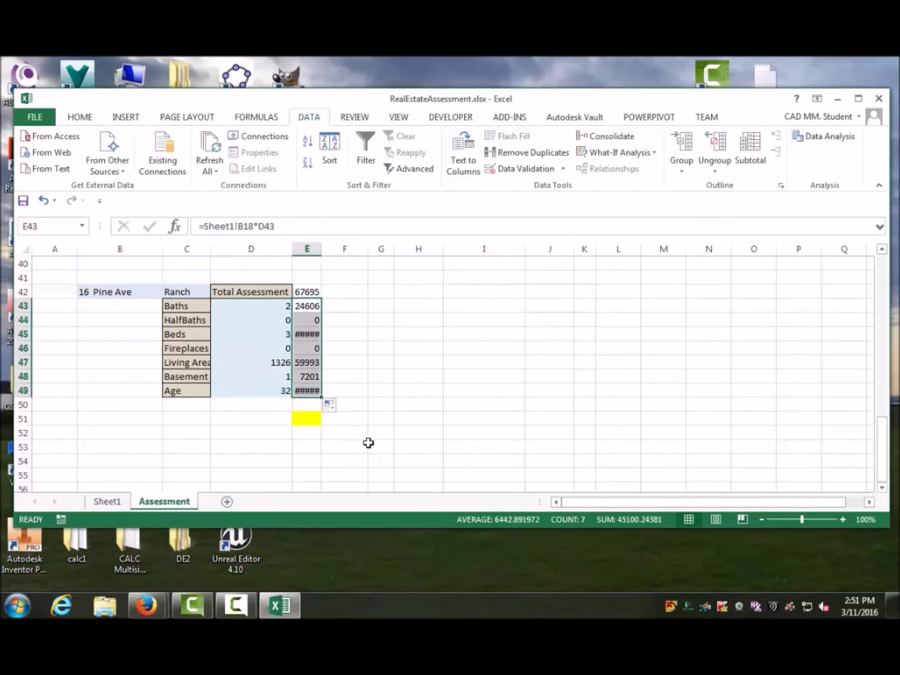
{"action": "double_click", "coordinate": [321, 243]}
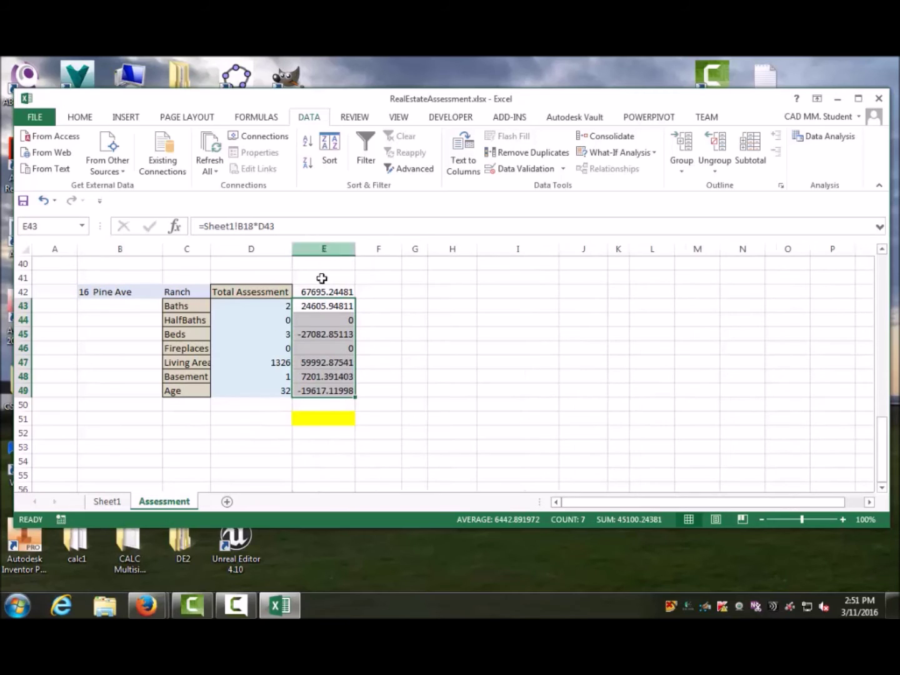
{"action": "left_click", "coordinate": [314, 417]}
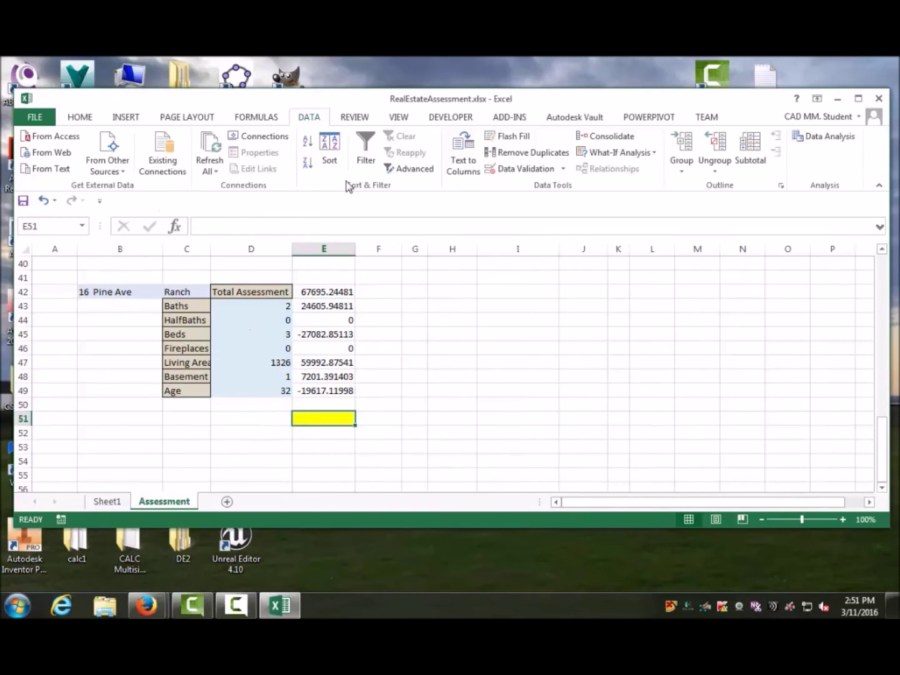
AutoSum E42:E50 into E51 for 112795.4886, briefly entering then clearing 111000 in D51
{"action": "left_click", "coordinate": [76, 117]}
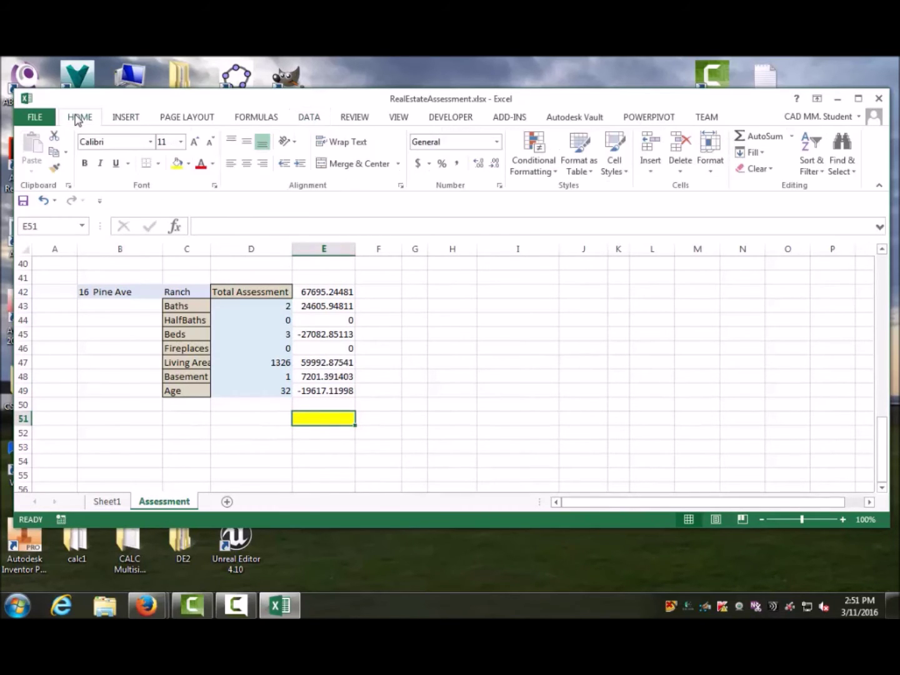
{"action": "double_click", "coordinate": [757, 136]}
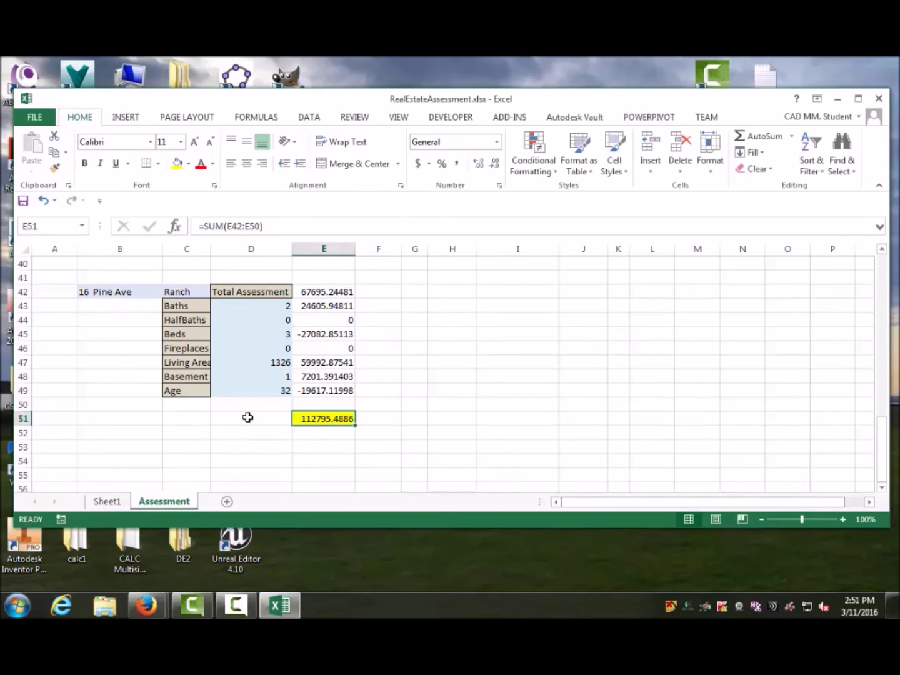
{"action": "left_click", "coordinate": [248, 415]}
{"action": "type", "text": "11"}
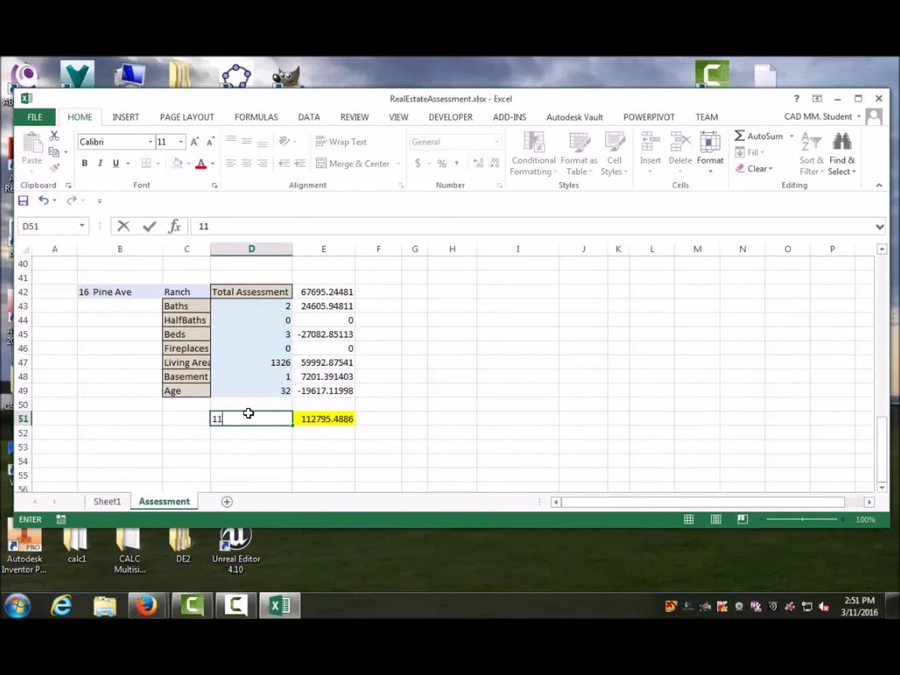
{"action": "type", "text": "1000"}
{"action": "key", "text": "Return"}
{"action": "left_click", "coordinate": [248, 414]}
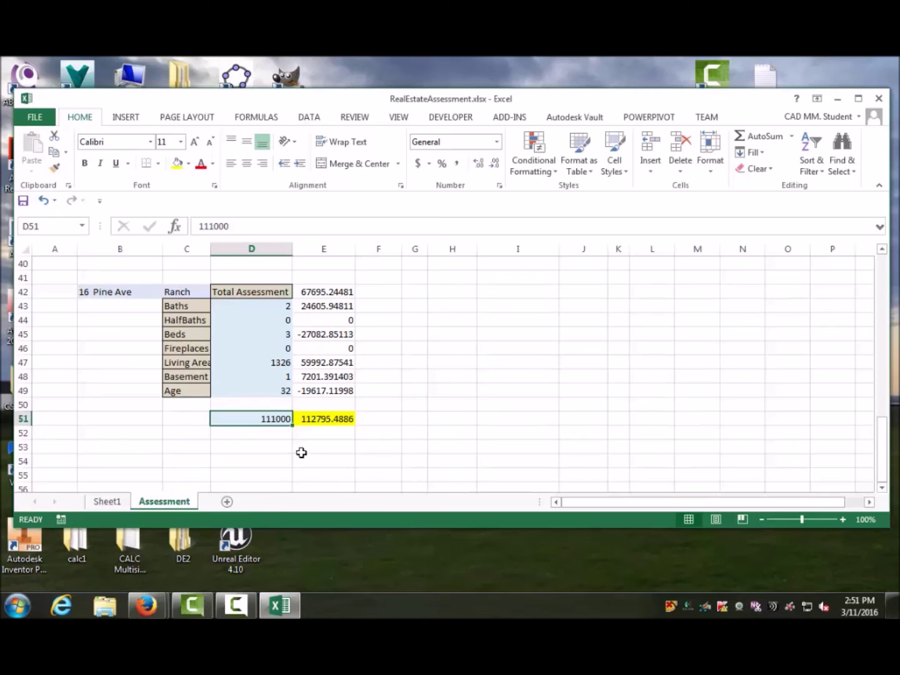
{"action": "key", "text": "Delete"}
Rerun Regression from Data Analysis with Constant is Zero ticked, outputting to a new sheet
{"action": "scroll", "coordinate": [301, 453], "scroll_direction": "up", "scroll_amount": 10}
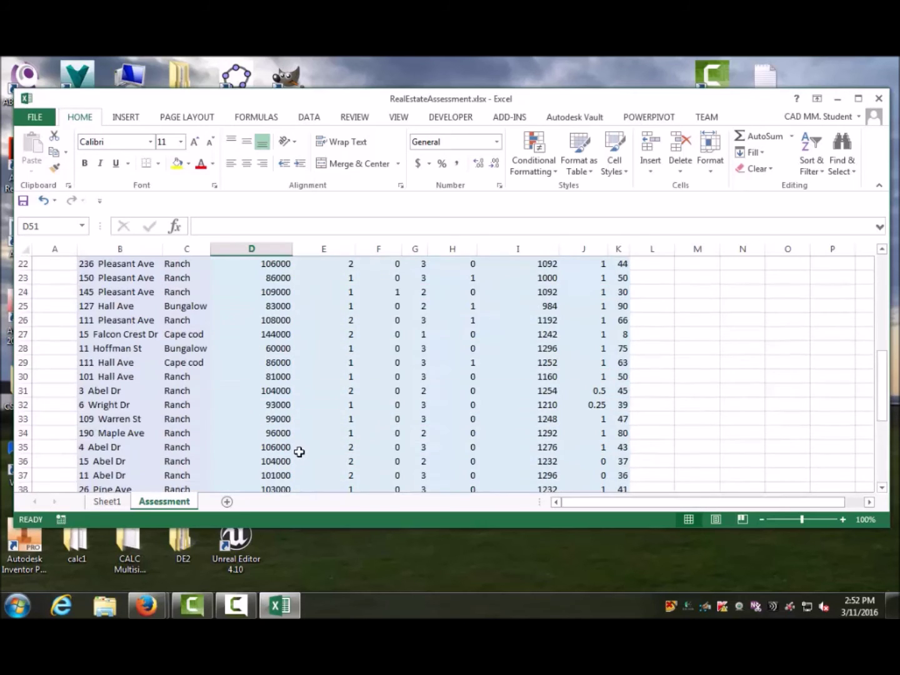
{"action": "scroll", "coordinate": [408, 378], "scroll_direction": "up", "scroll_amount": 4}
{"action": "left_click", "coordinate": [408, 381]}
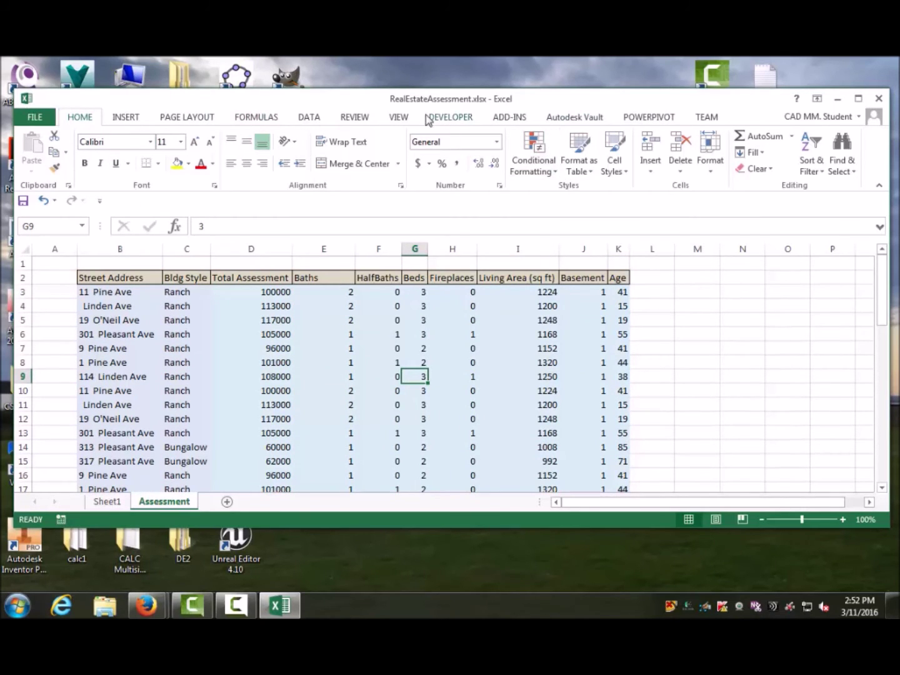
{"action": "left_click", "coordinate": [312, 118]}
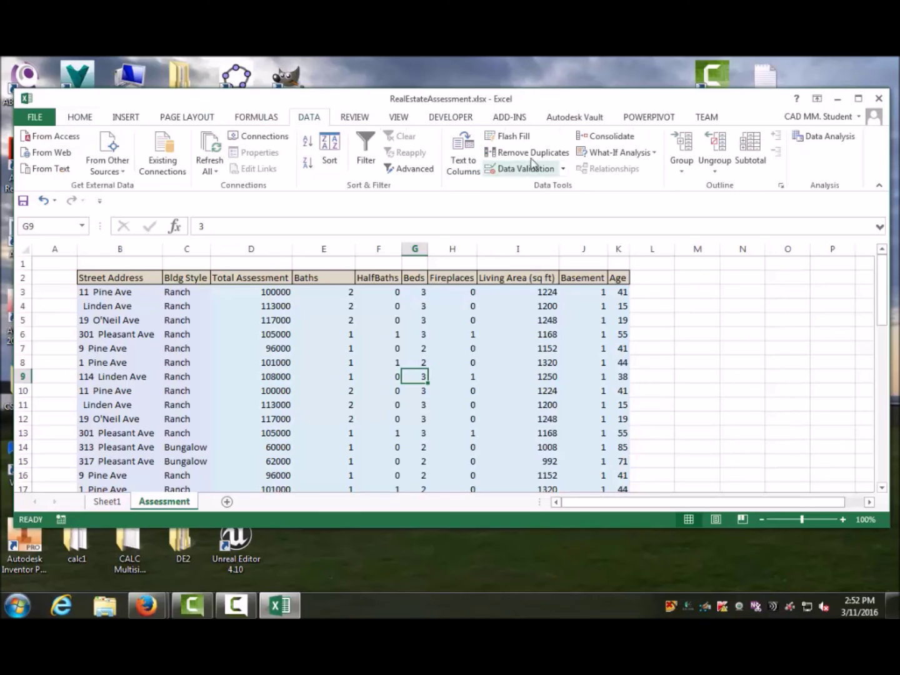
{"action": "left_click", "coordinate": [812, 140]}
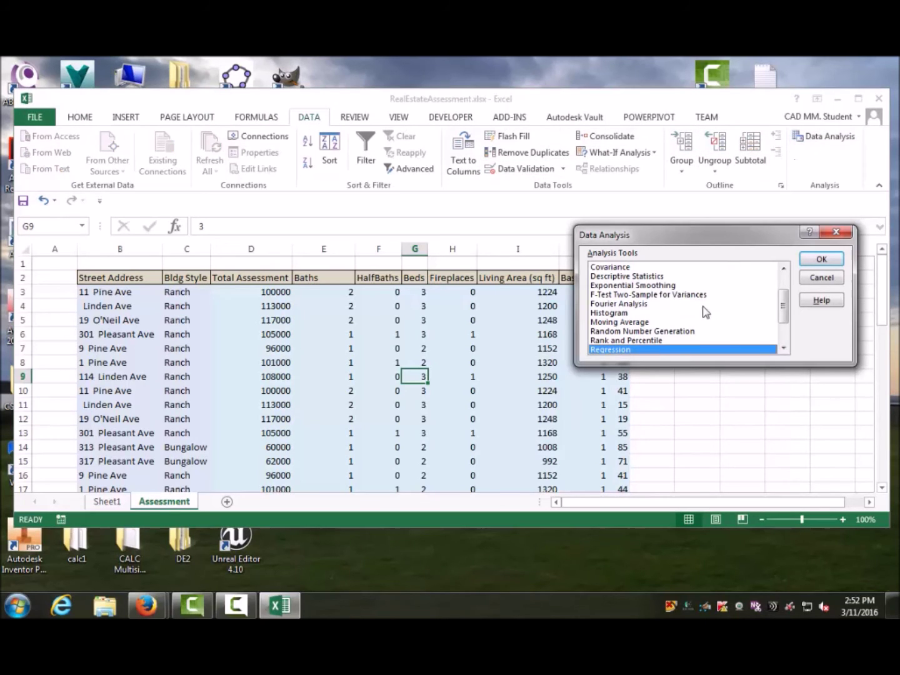
{"action": "left_click", "coordinate": [818, 260]}
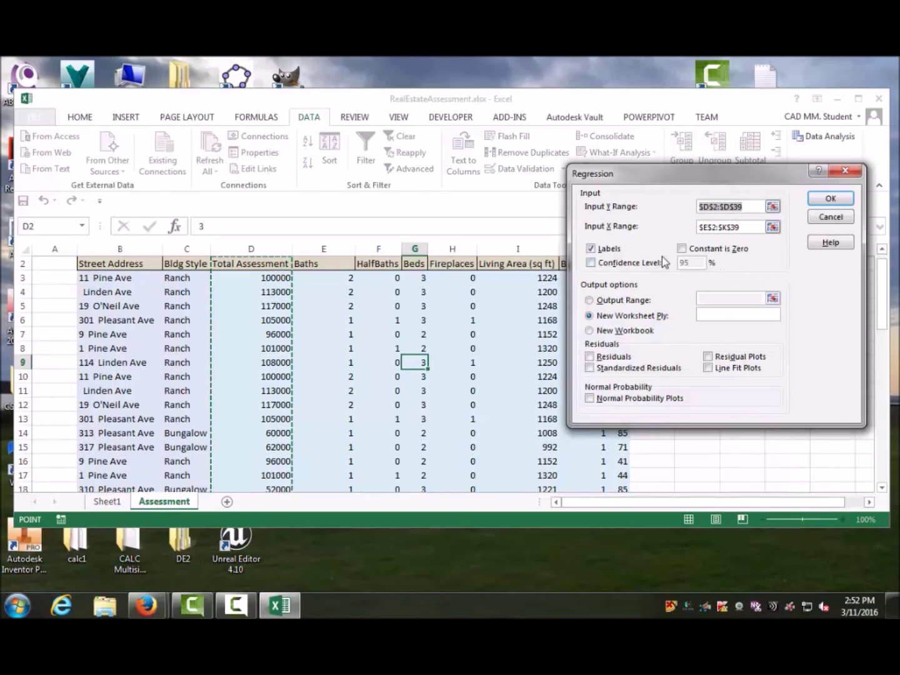
{"action": "left_click", "coordinate": [682, 250]}
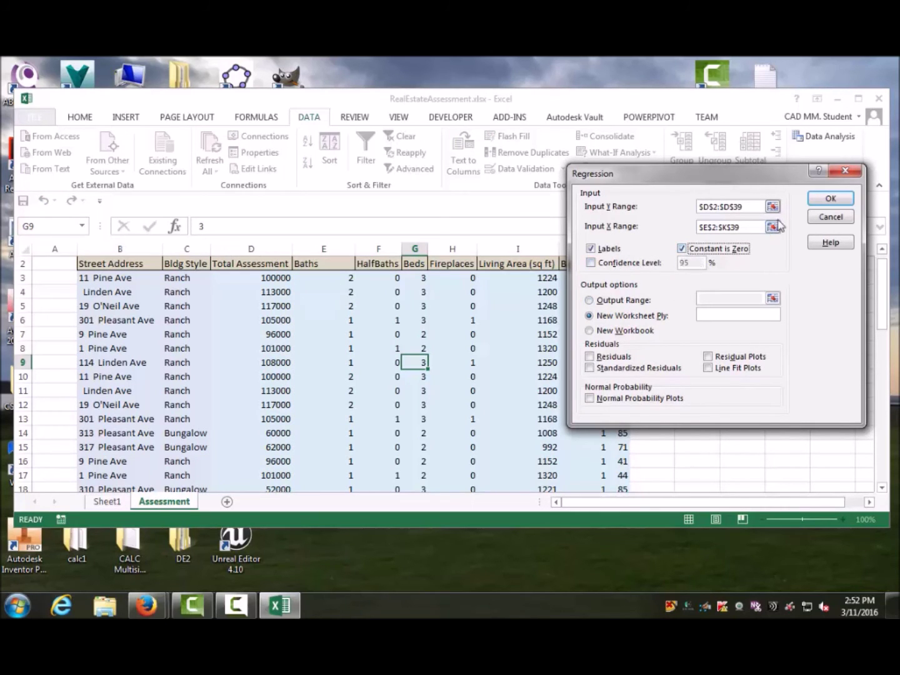
{"action": "left_click", "coordinate": [829, 200]}
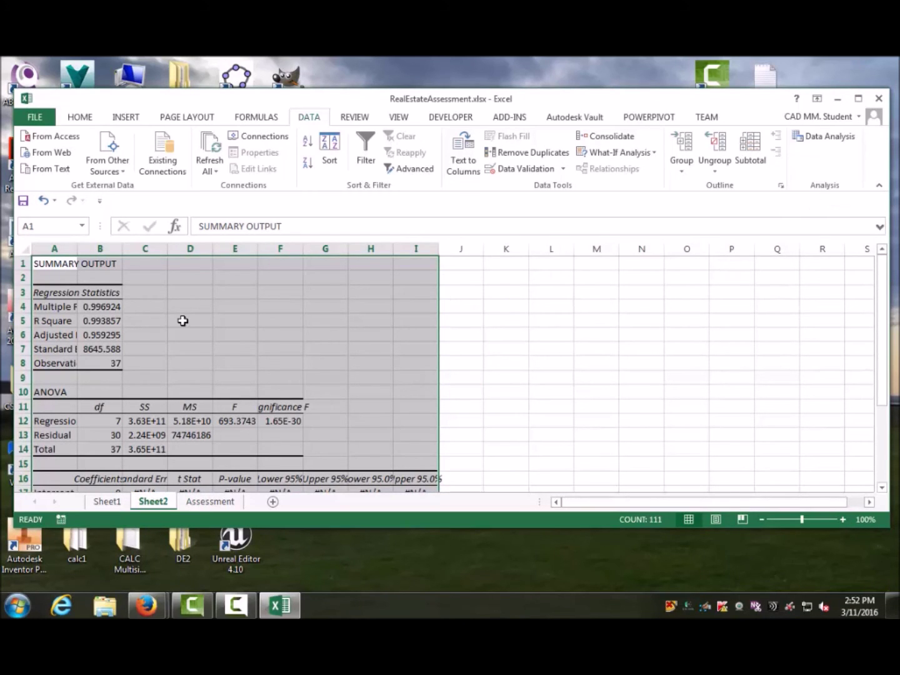
Check Sheet2's R Square and the Baths, HalfBaths, Beds, Fireplaces and Living Area coefficients
{"action": "left_click", "coordinate": [91, 321]}
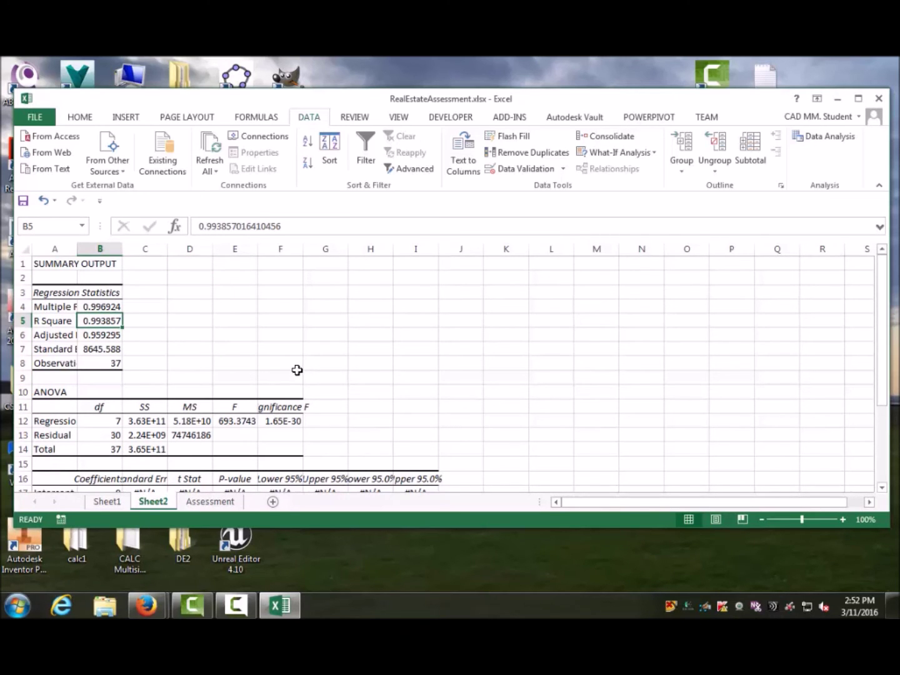
{"action": "scroll", "coordinate": [297, 370], "scroll_direction": "down", "scroll_amount": 5}
{"action": "scroll", "coordinate": [297, 370], "scroll_direction": "up", "scroll_amount": 1}
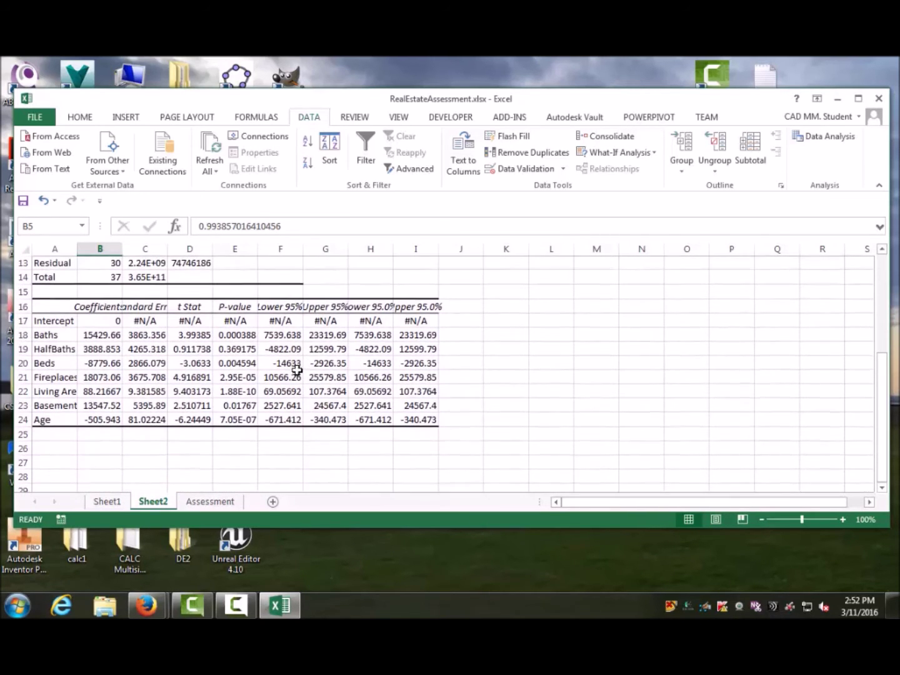
{"action": "left_click", "coordinate": [92, 338]}
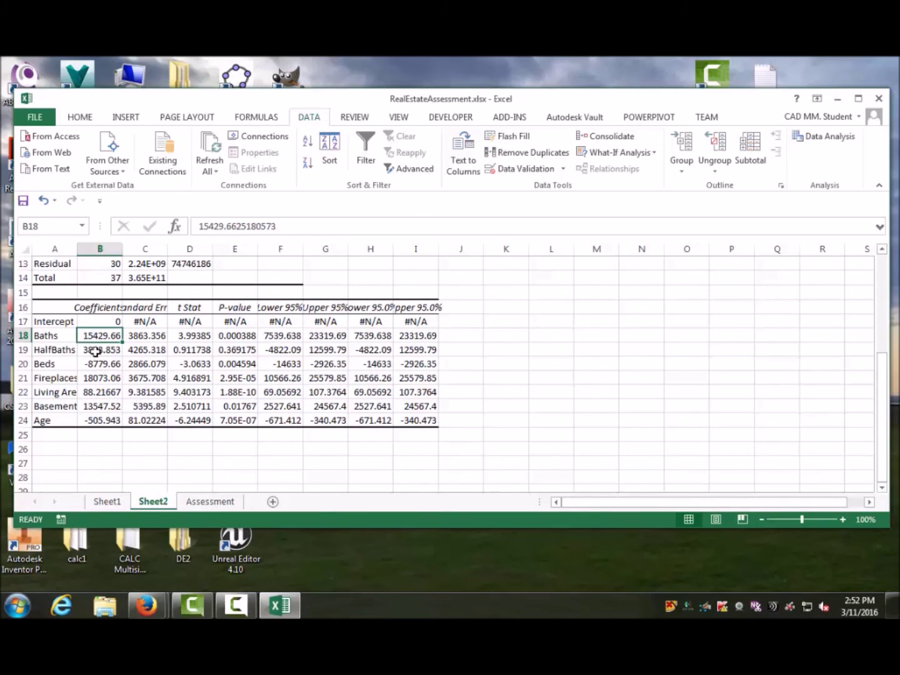
{"action": "left_click", "coordinate": [93, 349]}
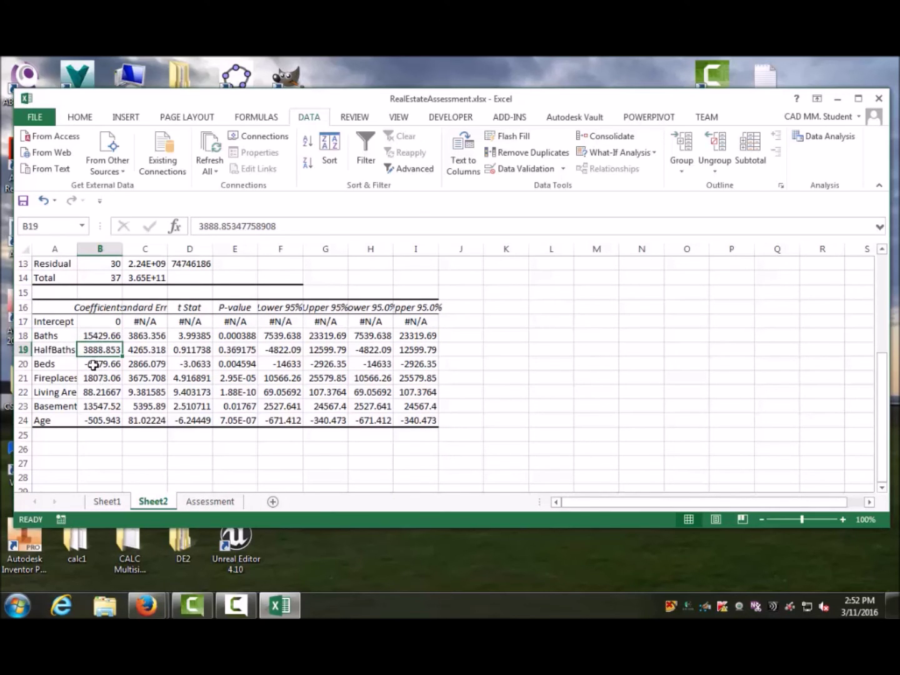
{"action": "left_click", "coordinate": [93, 364]}
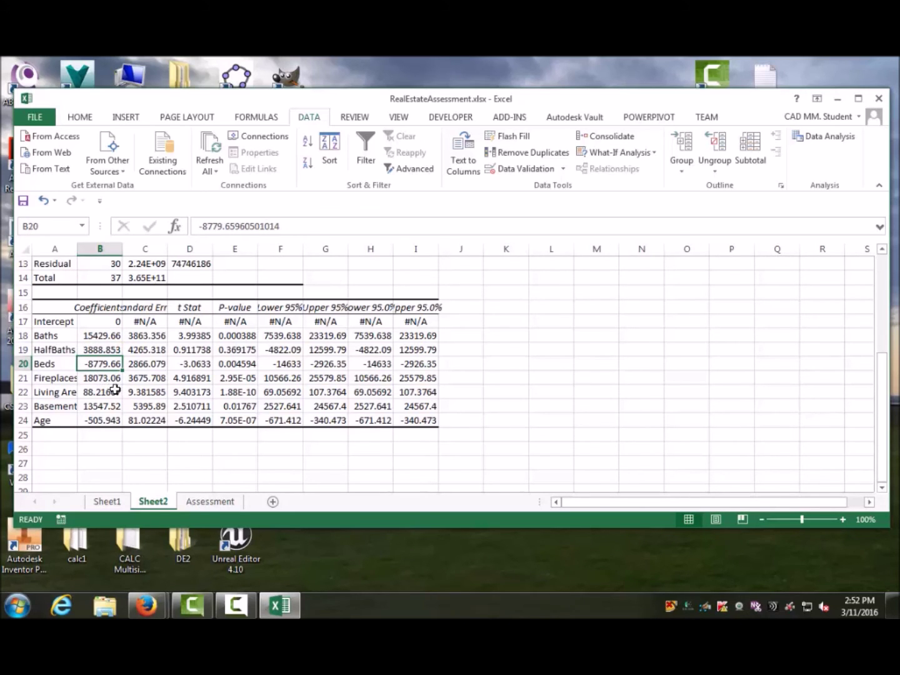
{"action": "left_click", "coordinate": [94, 378]}
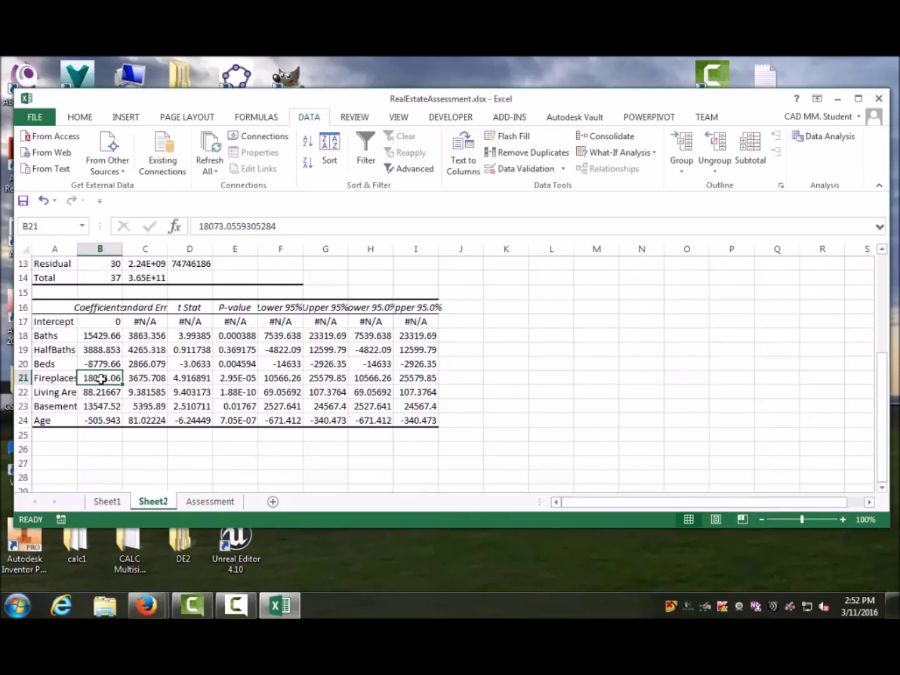
{"action": "left_click", "coordinate": [104, 392]}
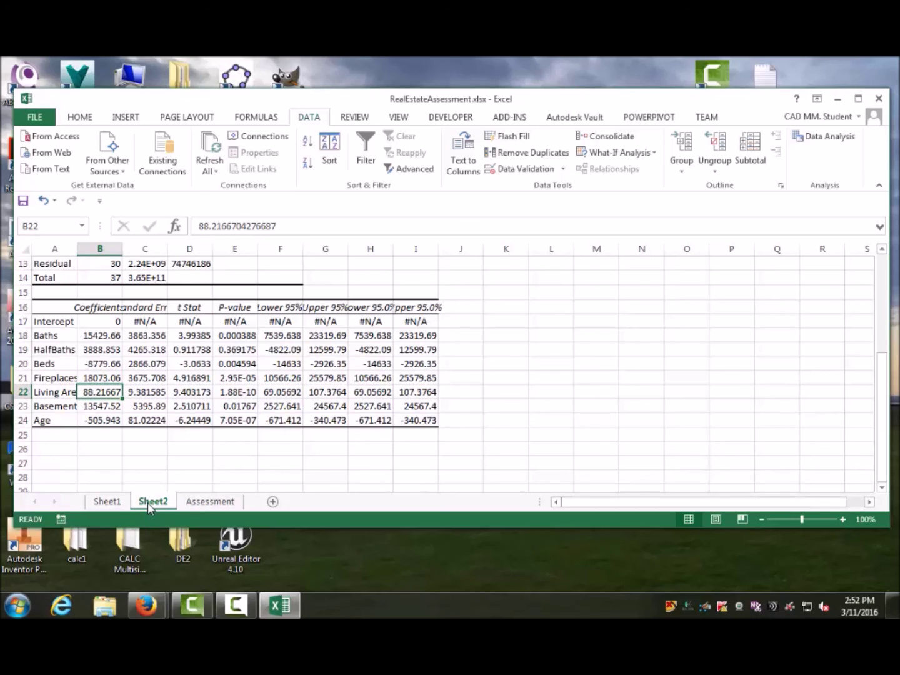
{"action": "left_click", "coordinate": [201, 503]}
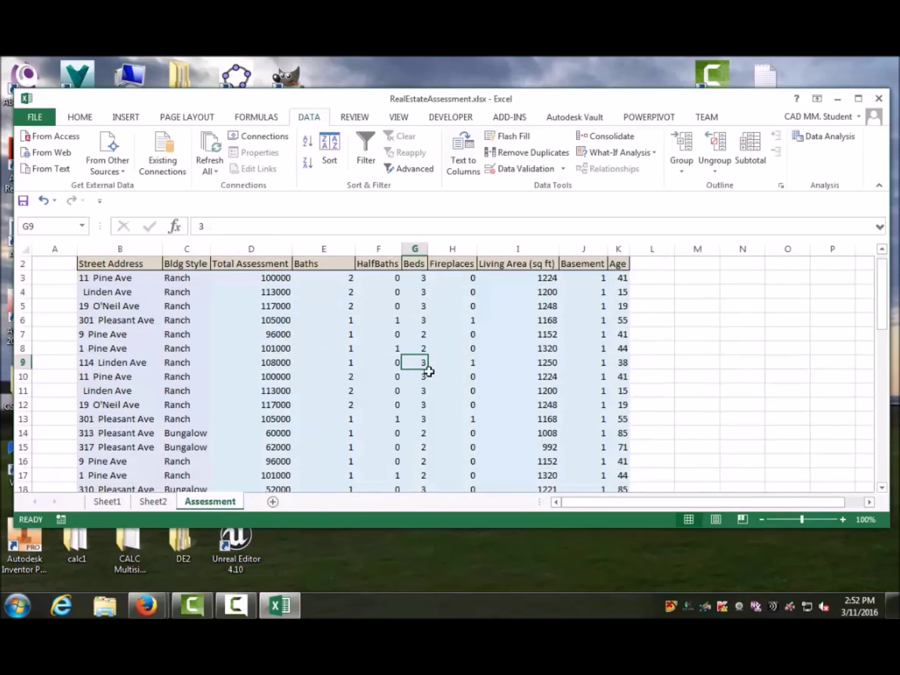
Change E42's intercept reference from Sheet1 to Sheet2
{"action": "key", "text": "ctrl+a"}
{"action": "scroll", "coordinate": [400, 375], "scroll_direction": "down", "scroll_amount": 5}
{"action": "scroll", "coordinate": [389, 387], "scroll_direction": "down", "scroll_amount": 6}
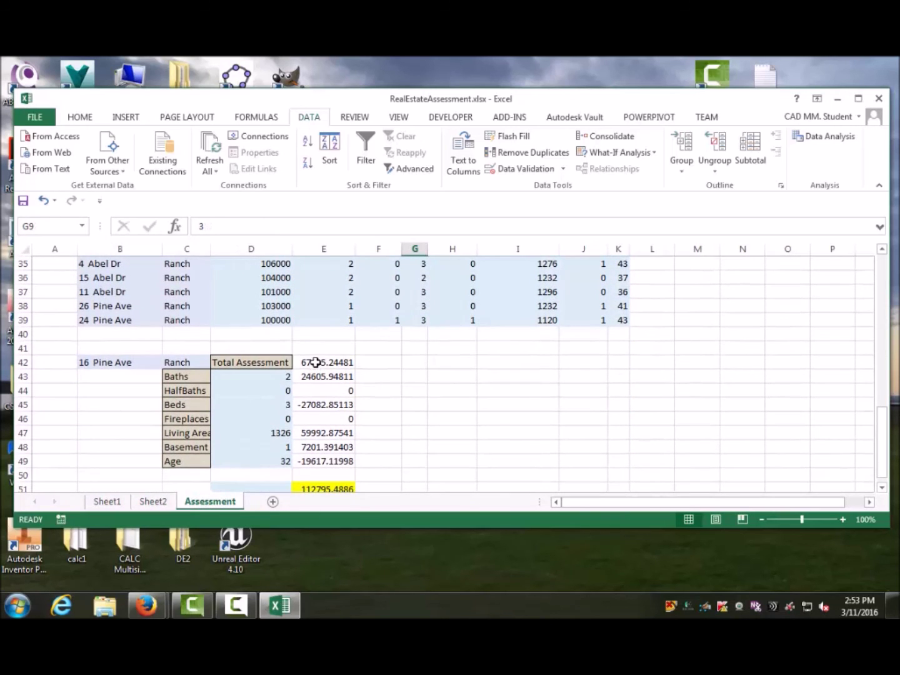
{"action": "left_click", "coordinate": [316, 362]}
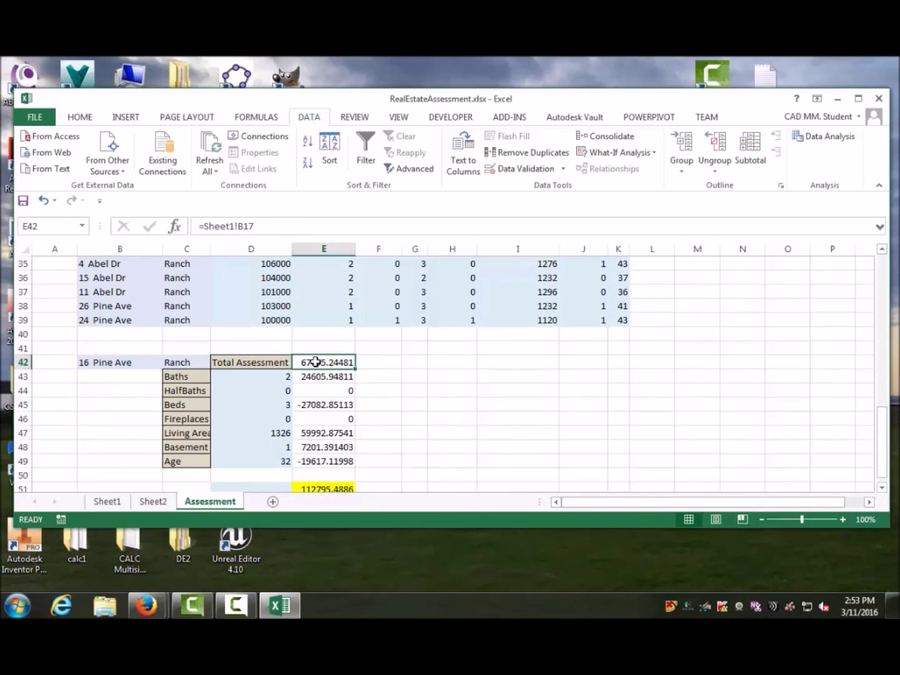
{"action": "left_click", "coordinate": [242, 230]}
{"action": "key", "text": "BackSpace"}
{"action": "type", "text": "2"}
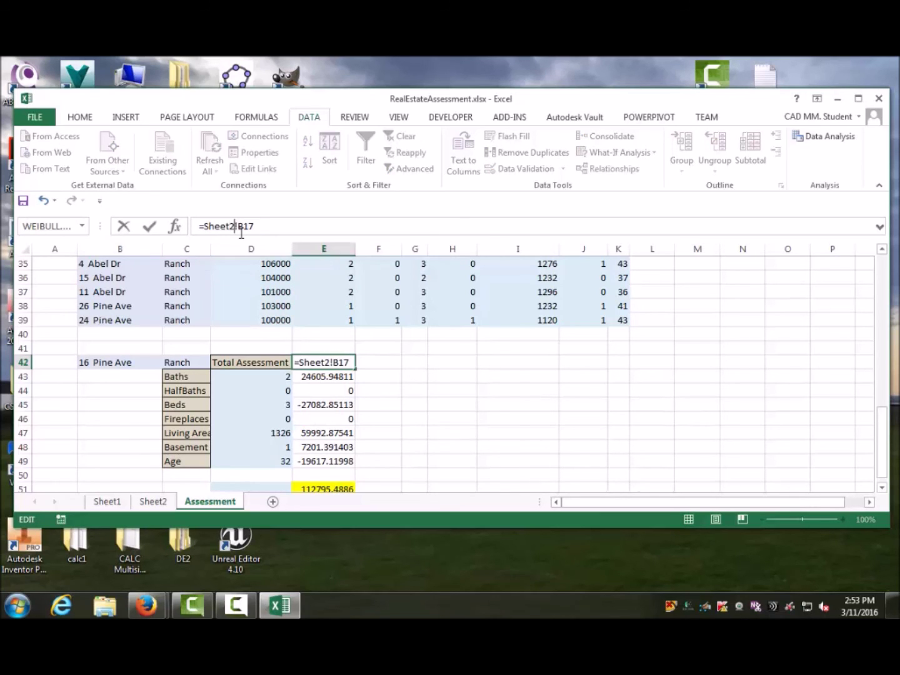
{"action": "key", "text": "Return"}
{"action": "key", "text": "Up"}
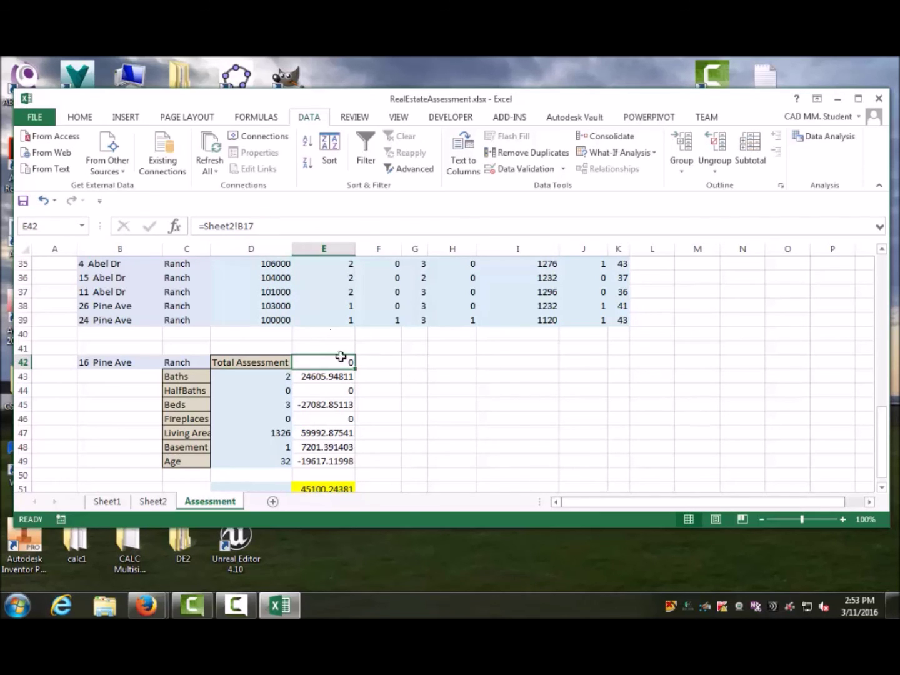
Change E43's Baths formula to reference Sheet2 instead of Sheet1
{"action": "left_click", "coordinate": [332, 374]}
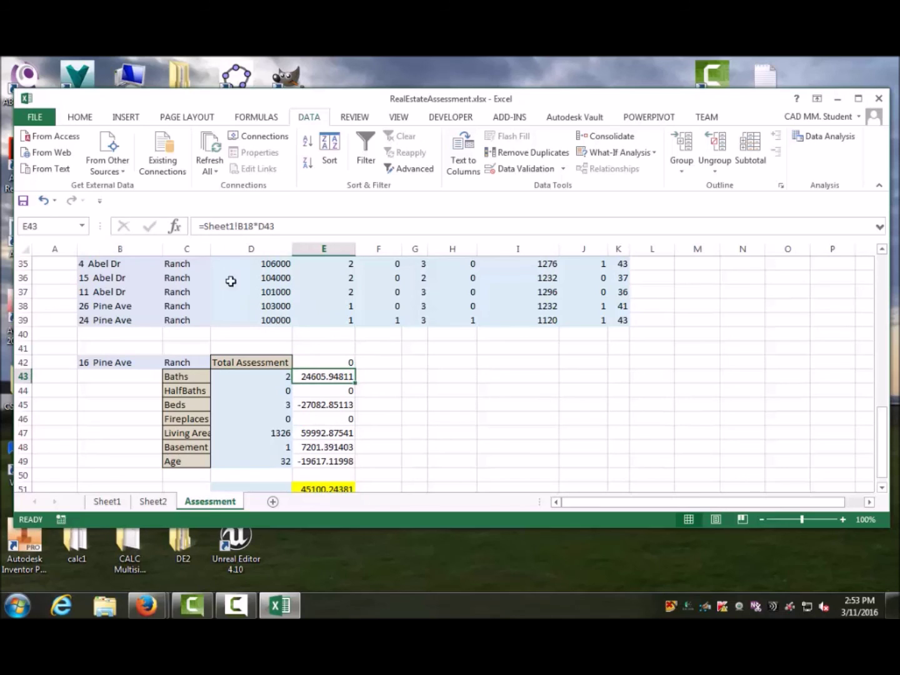
{"action": "left_click", "coordinate": [234, 225]}
{"action": "key", "text": "BackSpace"}
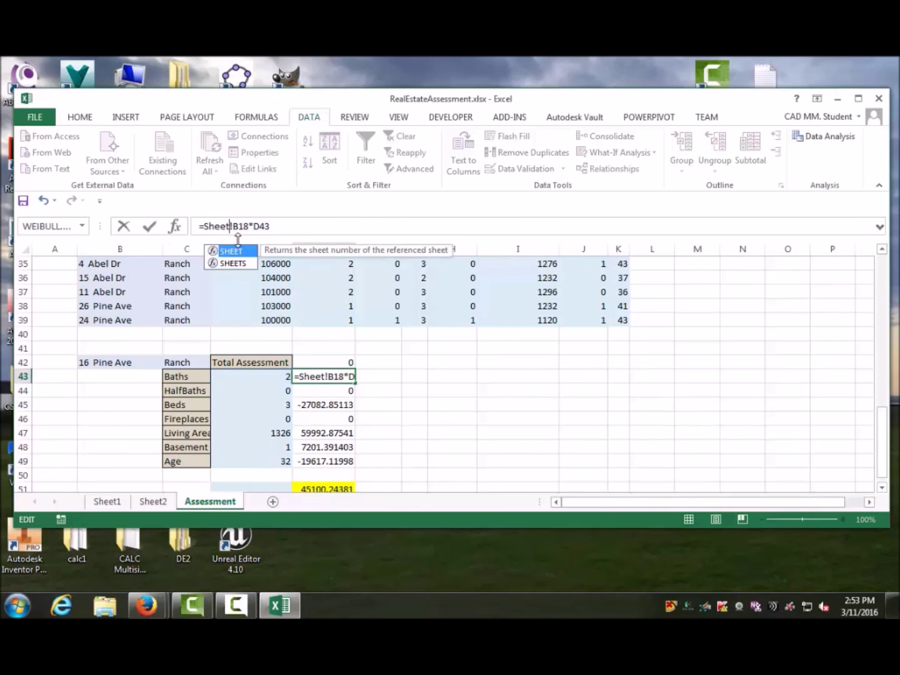
{"action": "type", "text": "2"}
{"action": "key", "text": "Return"}
{"action": "key", "text": "Up"}
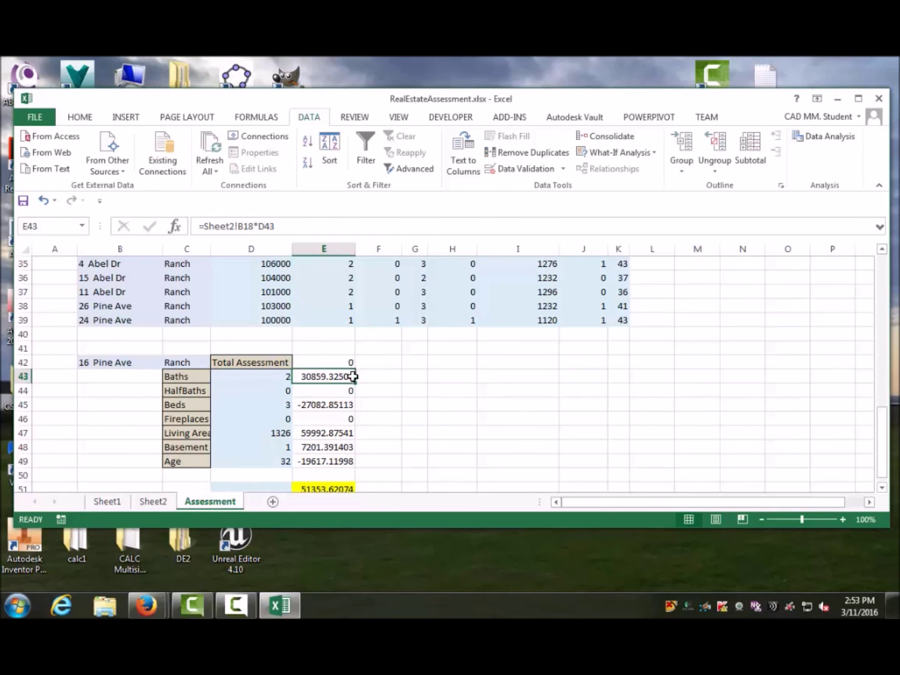
Fill E43 down to E49 and check the new total 118852.9962 in E51
{"action": "left_click_drag", "start_coordinate": [356, 385], "coordinate": [351, 466]}
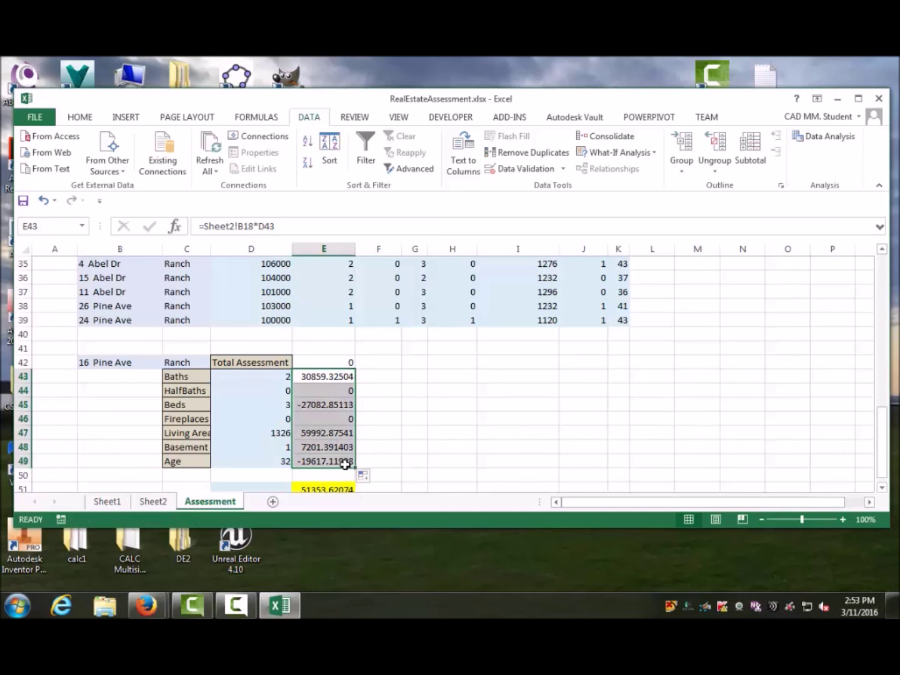
{"action": "scroll", "coordinate": [406, 442], "scroll_direction": "down", "scroll_amount": 1}
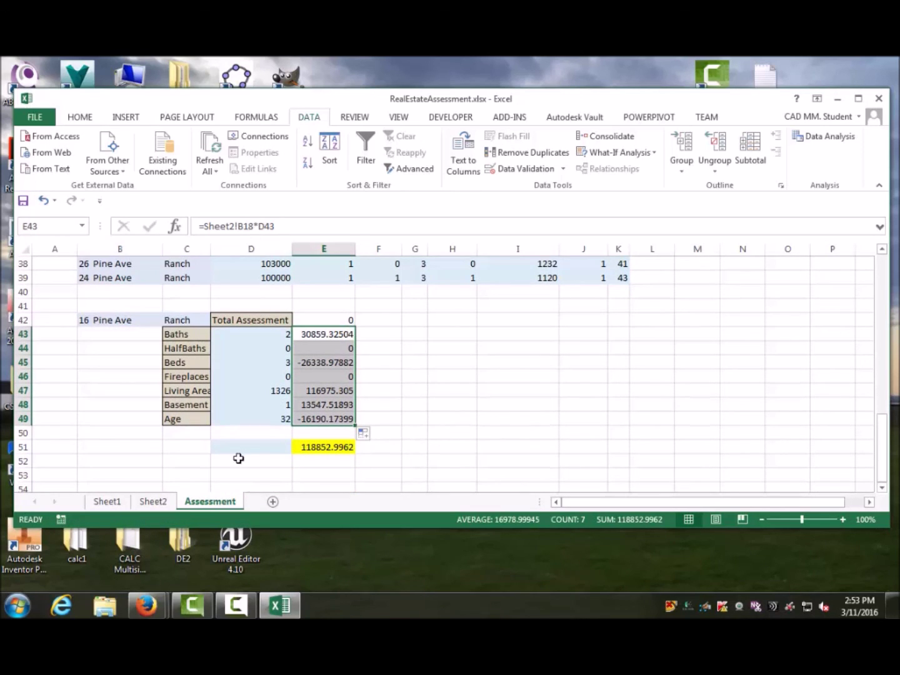
{"action": "left_click", "coordinate": [312, 450]}
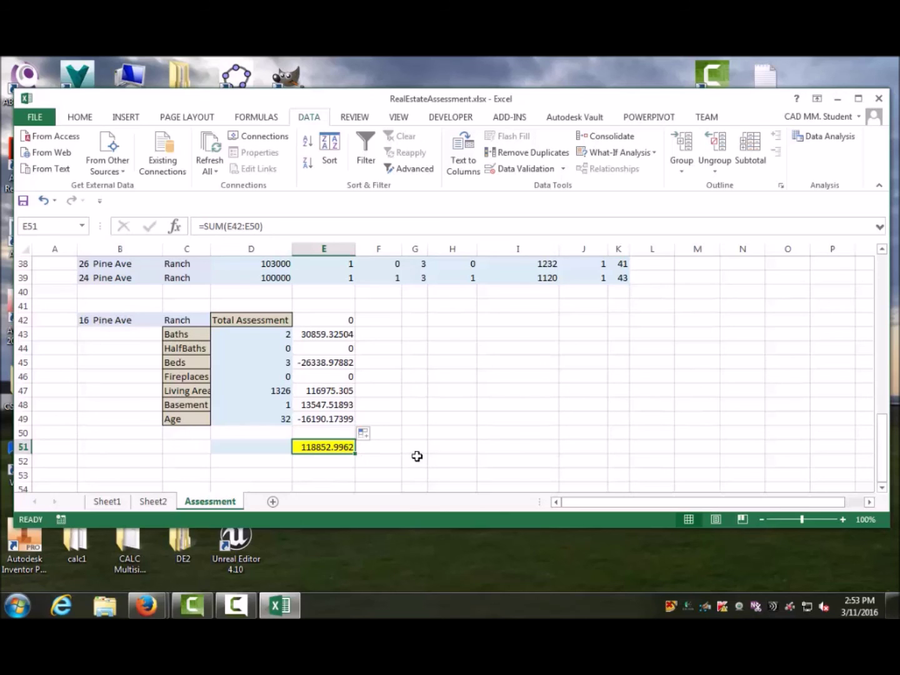
{"action": "scroll", "coordinate": [417, 456], "scroll_direction": "up", "scroll_amount": 6}
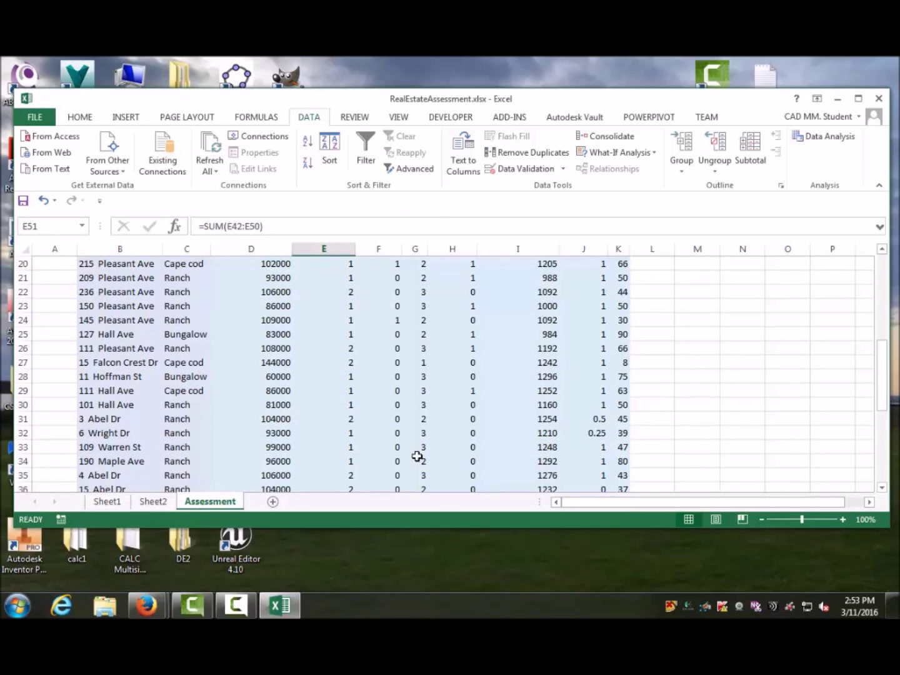